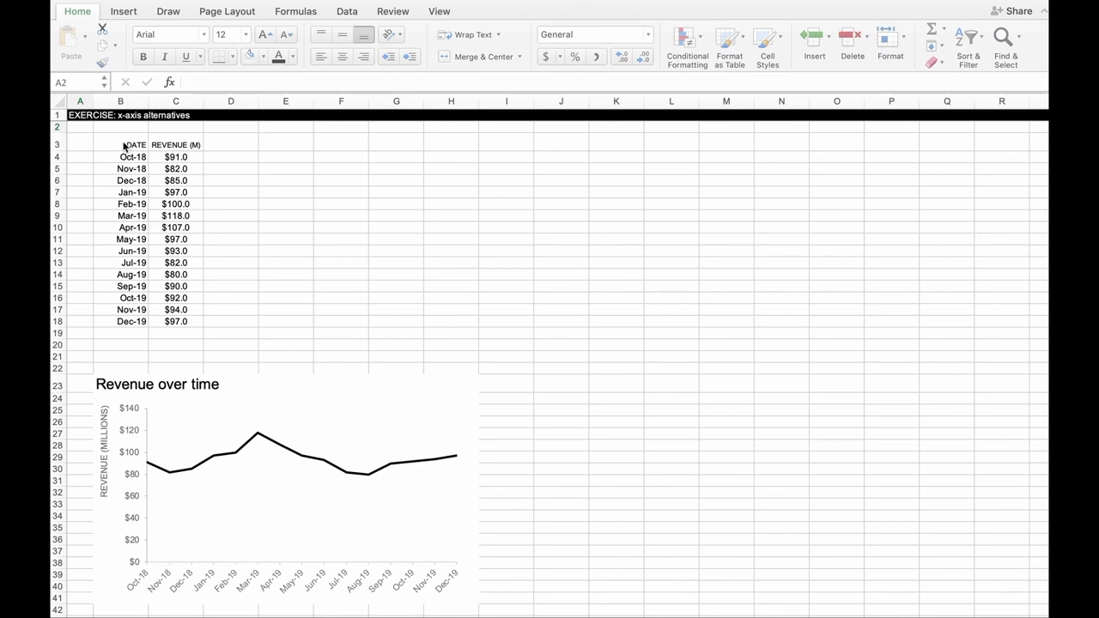
Move the DATE/REVENUE table to E3:F18 and add Year, Month, Quarter headers in B3:D3
left_click_drag(125, 147, 175, 324)
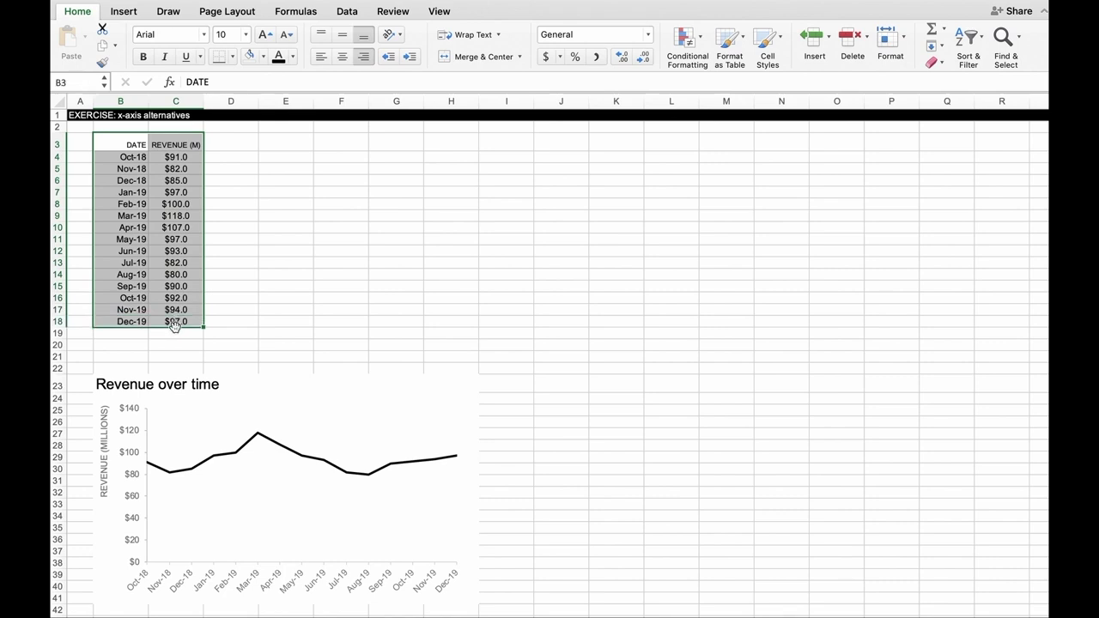
left_click_drag(175, 327, 333, 327)
left_click(118, 140)
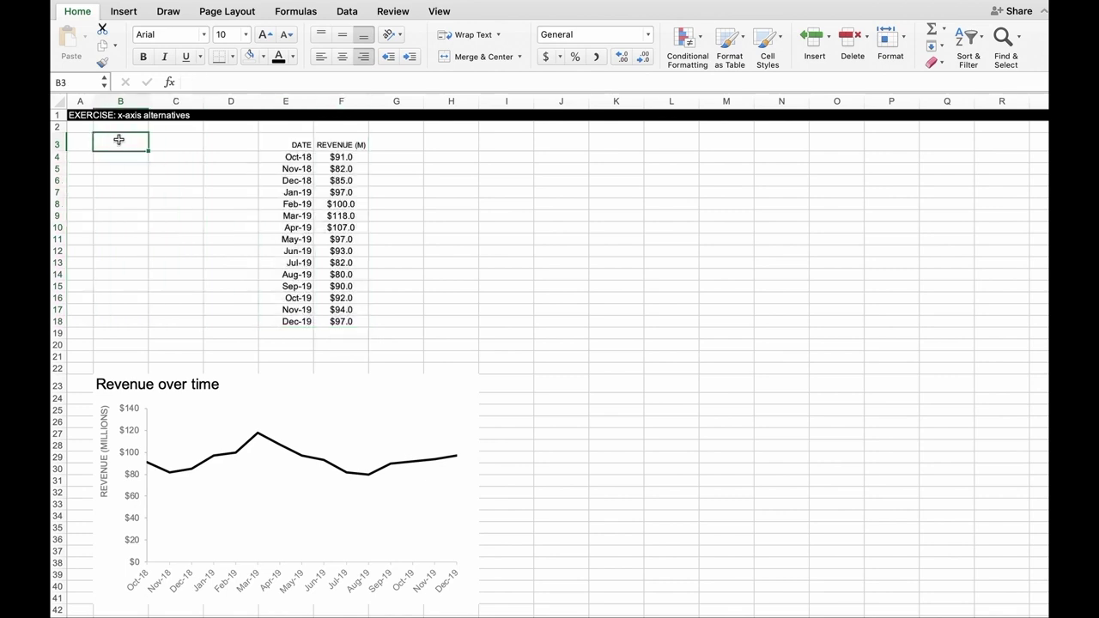
type("Year")
key("Tab")
type("Month")
key("Tab")
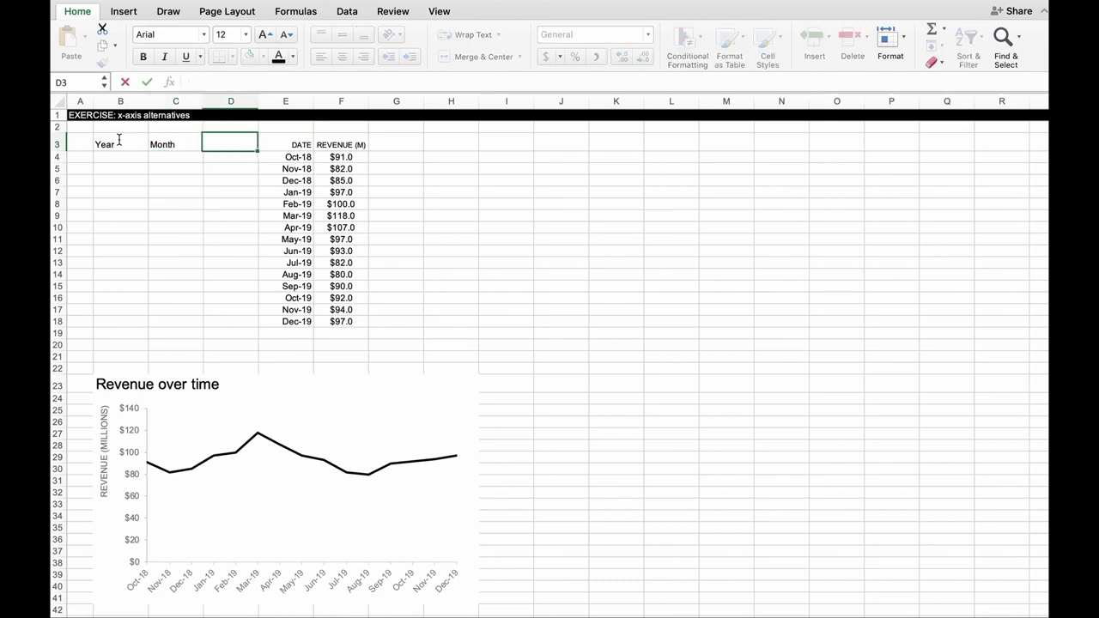
type("Quarter")
key("Return")
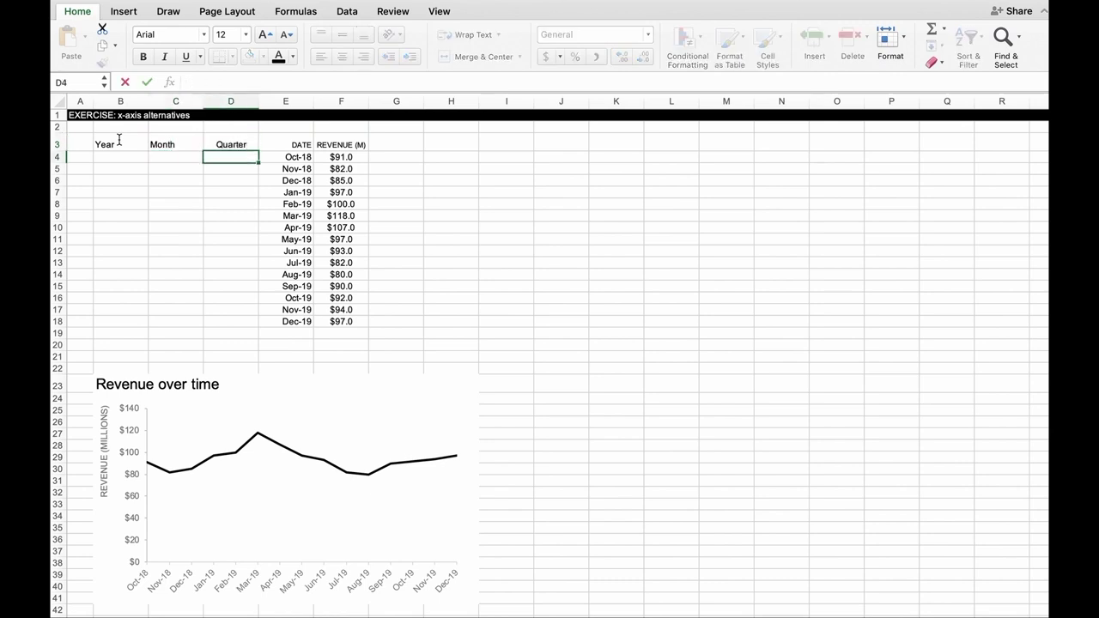
Enter 2018 in B4 and 2019 in B7
key("Left")
key("Left")
key("Left")
key("Right")
type("2018")
key("Return")
key("Down")
key("Down")
type("2019")
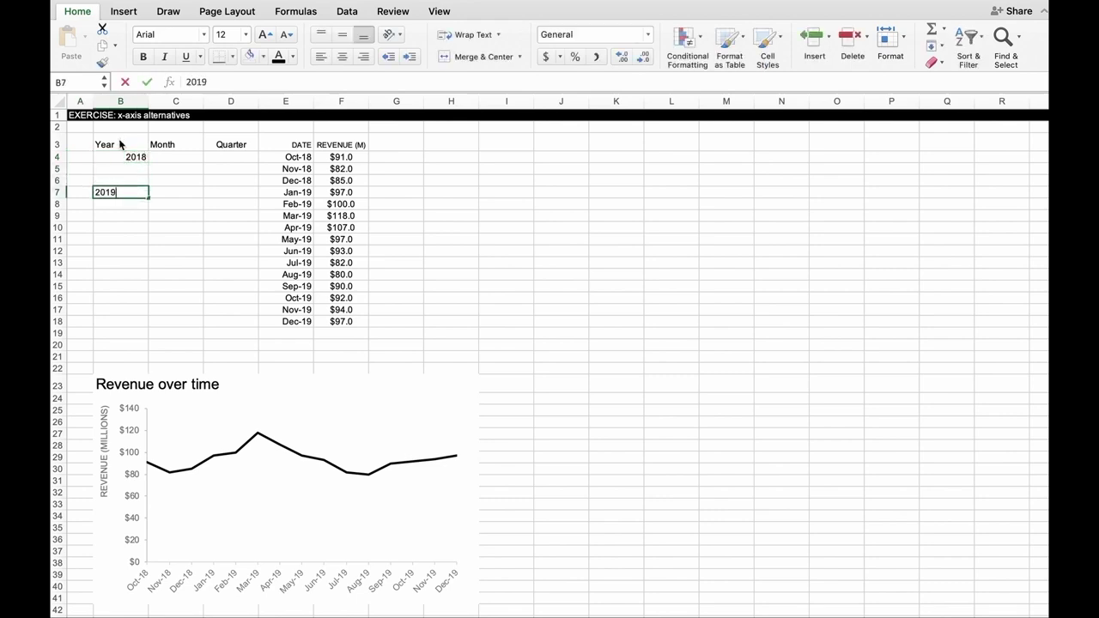
key("Return")
key("Up")
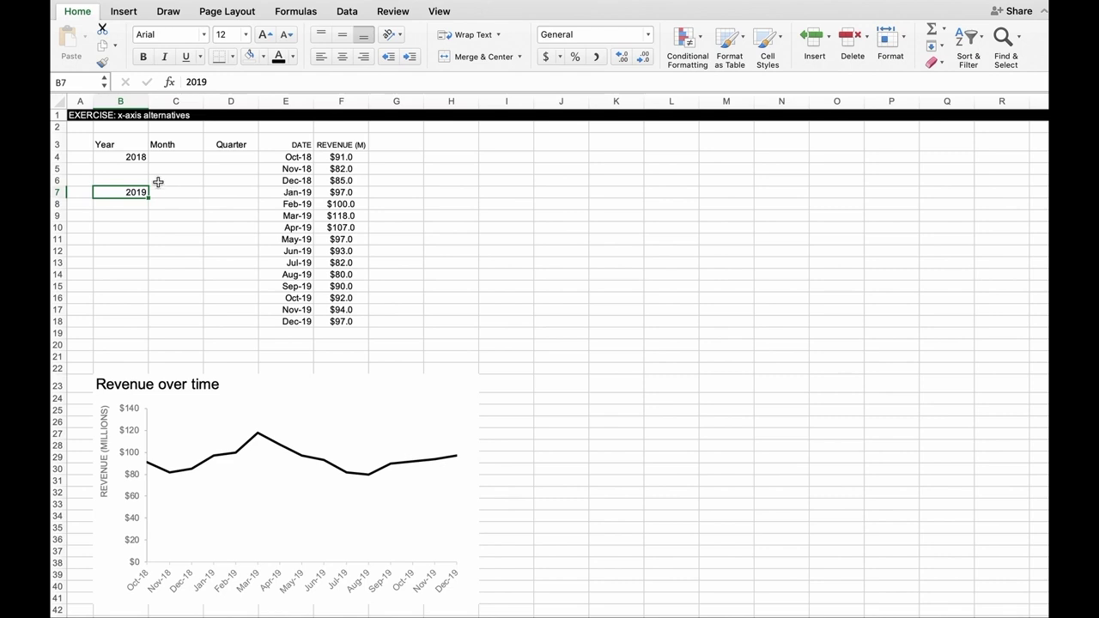
Type OCT, NOV, DEC, JAN, FEB, MAR down the Month column starting at C4
left_click(175, 157)
type("OCT")
key("Return")
type("NOV")
key("Return")
type("DEC")
key("Return")
type("JAN")
key("Return")
type("FEB")
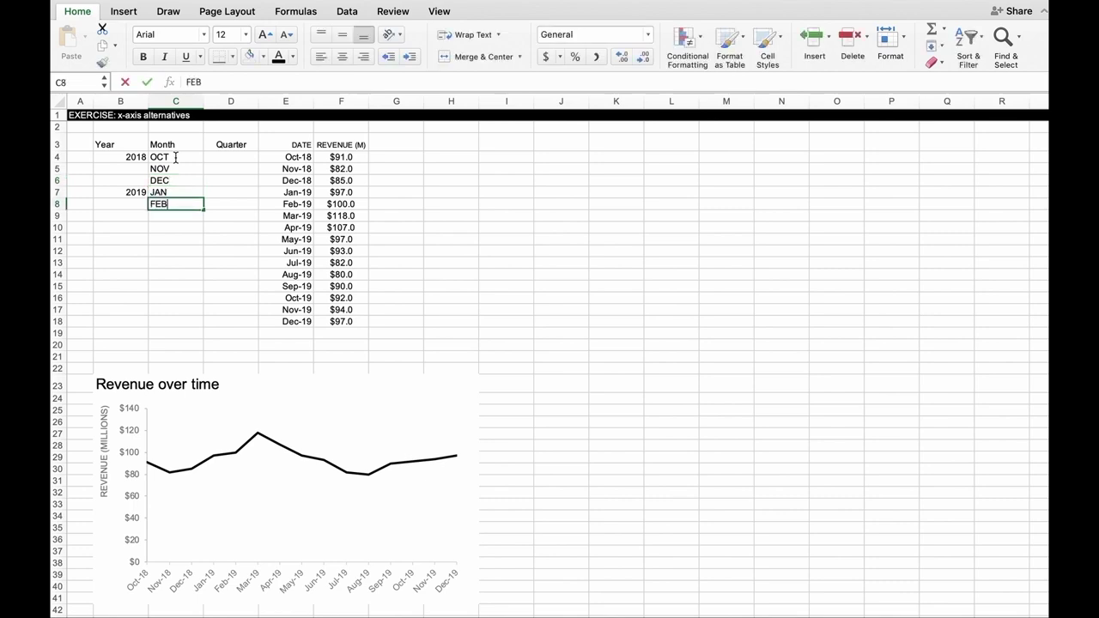
key("Return")
type("MAR")
key("Return")
Continue the Month column with APR, MAY, JUN, JUL, AUG, SEP, OCT, NOV
type("APR")
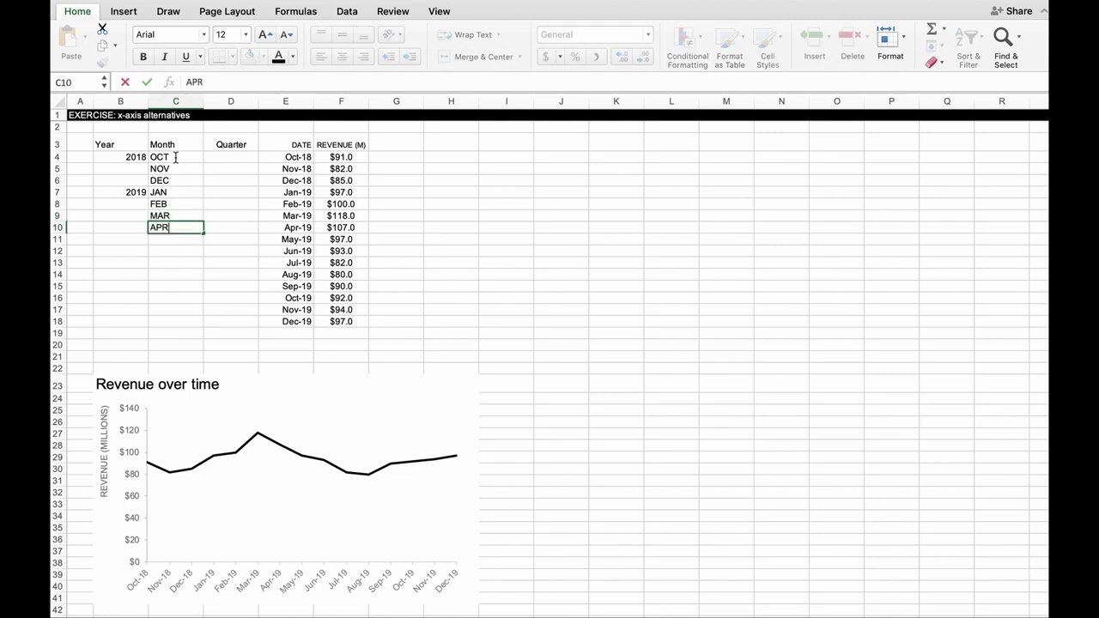
key("Return")
type("MAY")
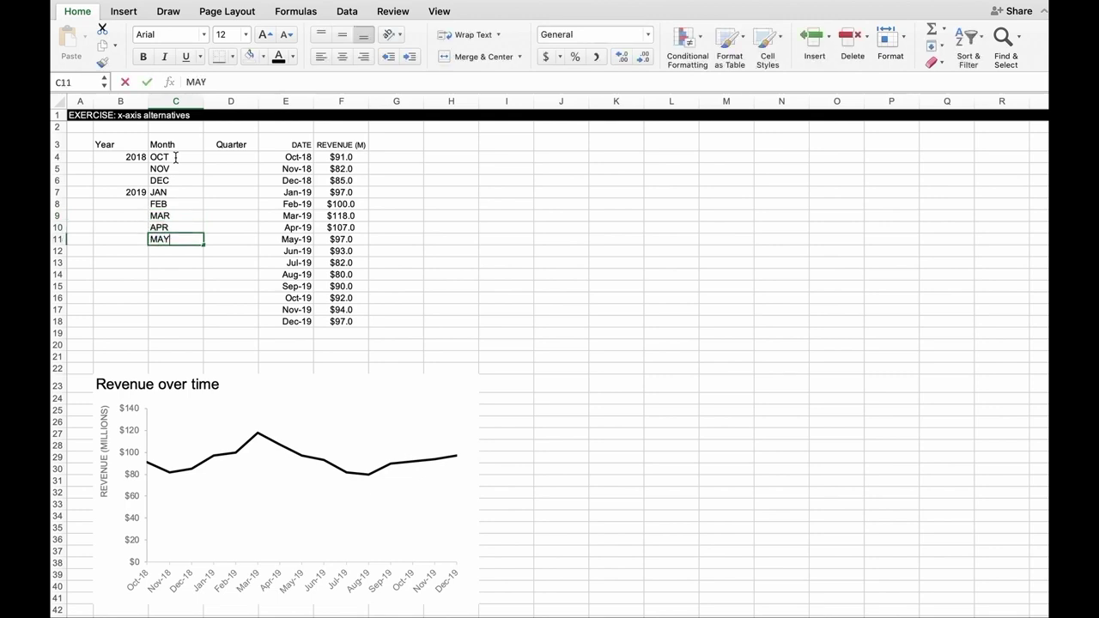
key("Return")
type("JUN")
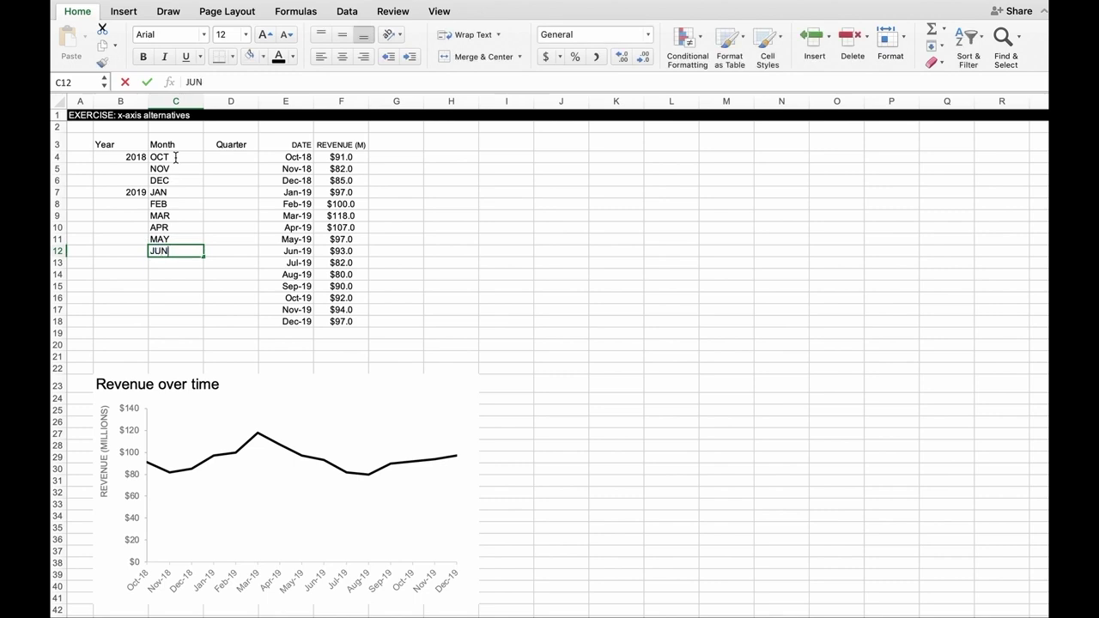
key("Return")
type("J")
key("BackSpace")
type("JUL")
key("Return")
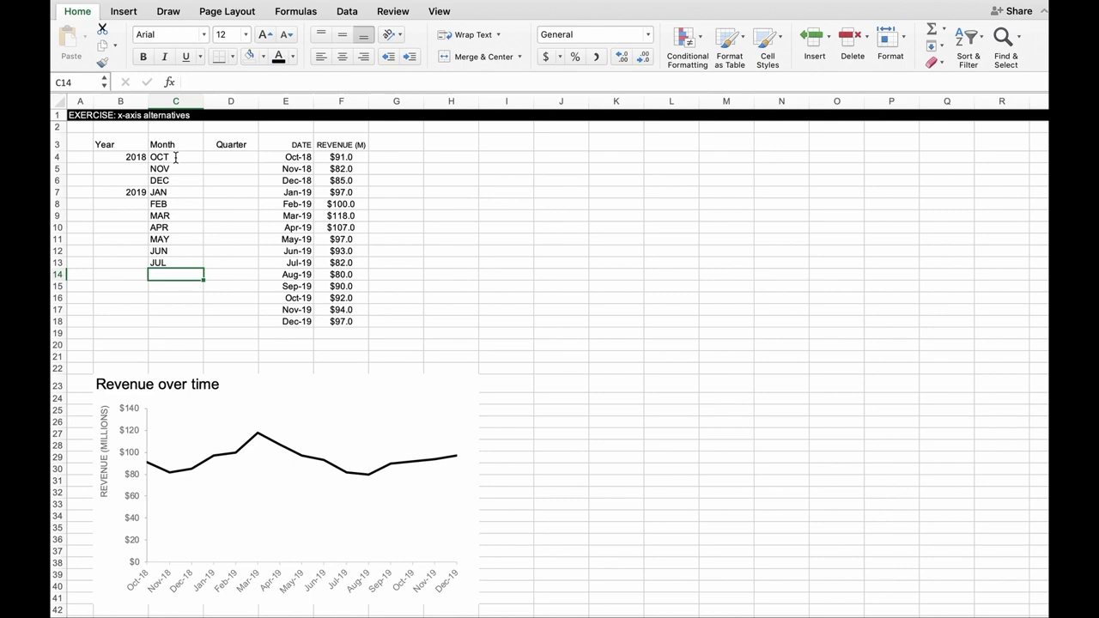
type("AUG")
key("Return")
type("SEP")
key("Return")
type("OCT")
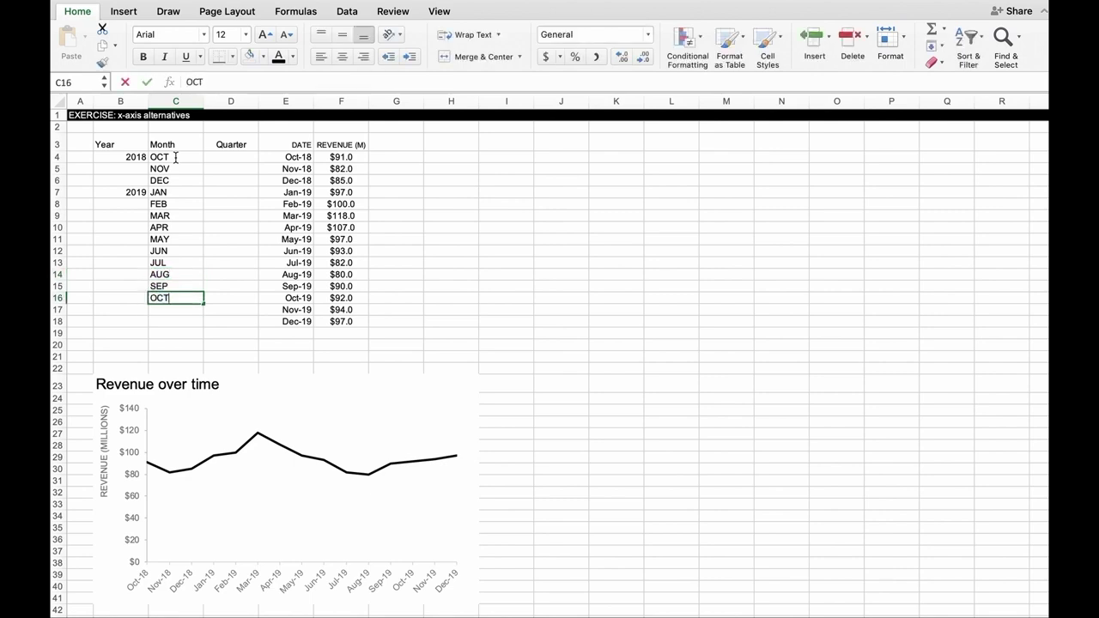
key("Return")
type("NOV")
key("Return")
Finish the months with DEC, then label D5, D8, D11, D14, D17 as Q4 2018 through Q4 2019
type("DEC")
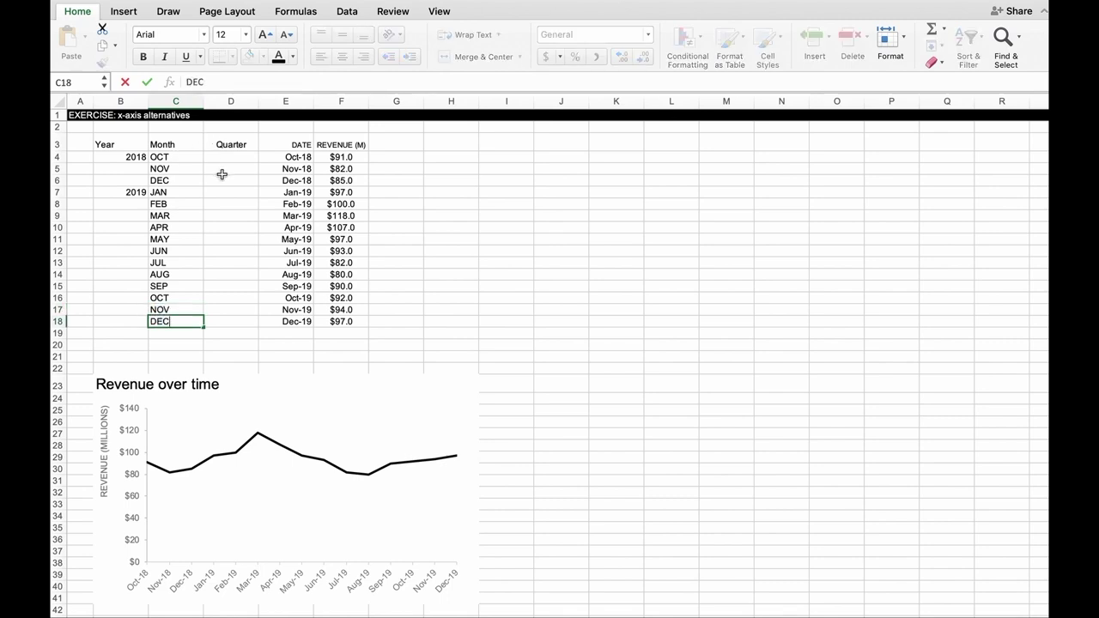
left_click(221, 172)
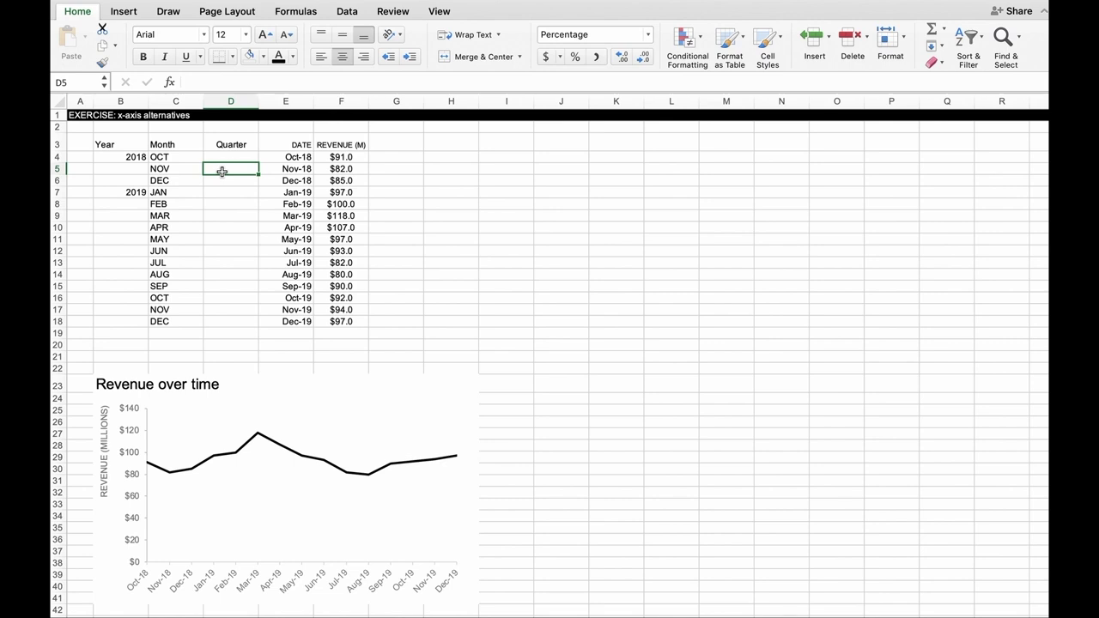
type("Q4 2018")
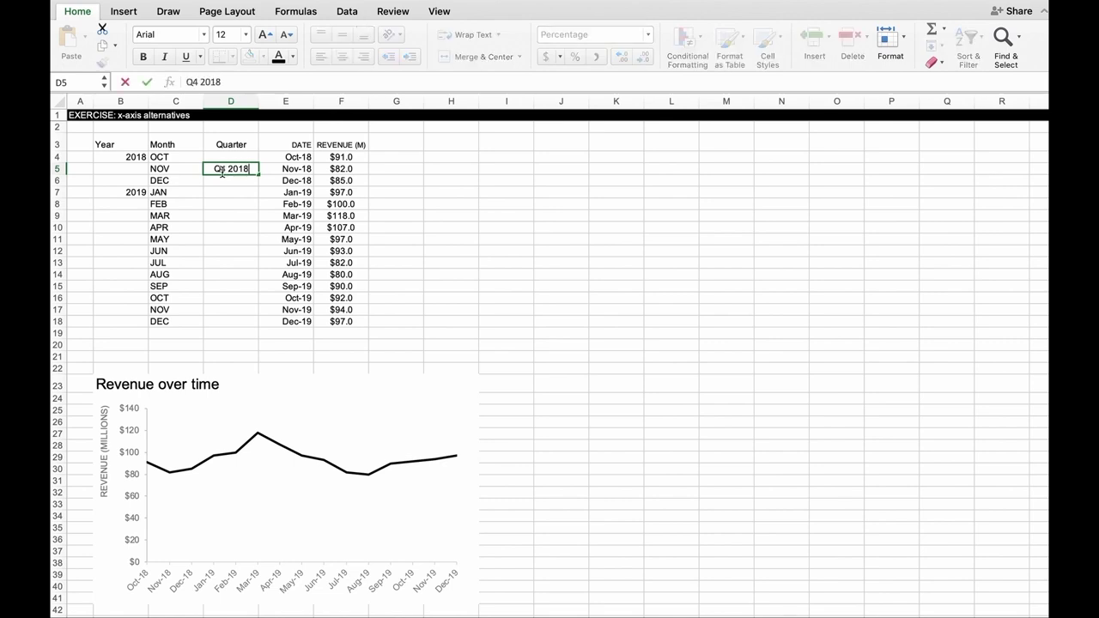
left_click(226, 206)
type("Q1 2019")
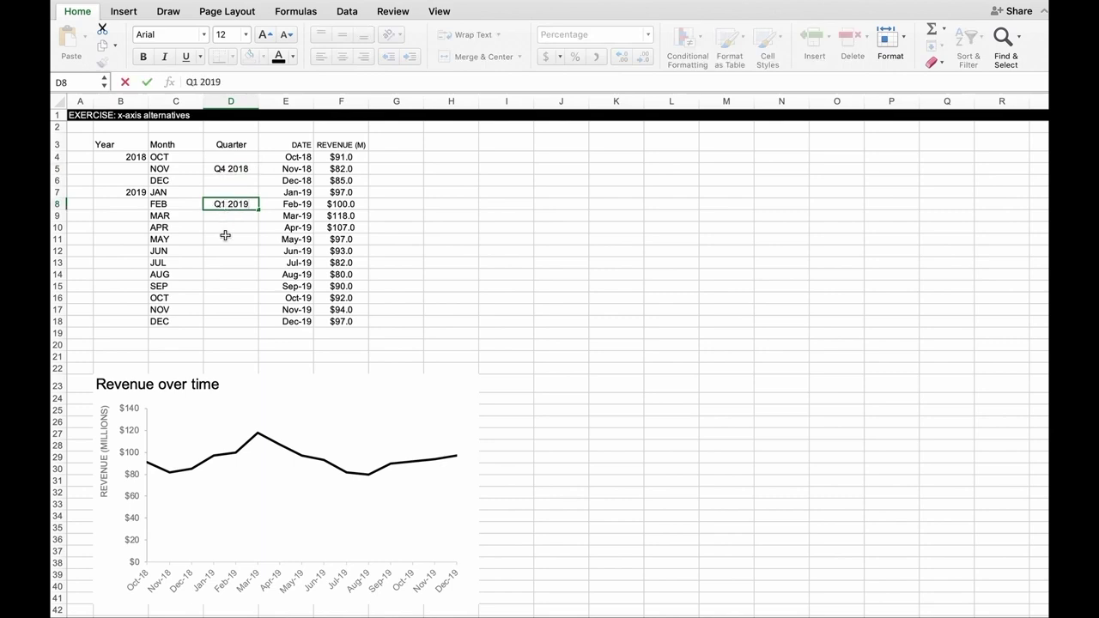
left_click(226, 238)
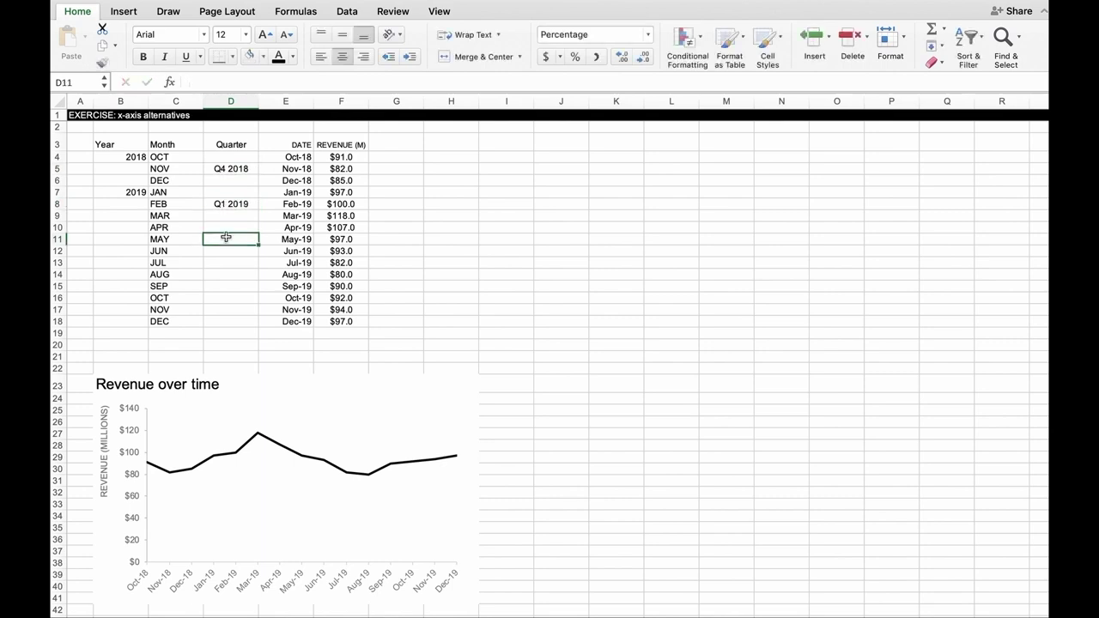
type("Q2 2019")
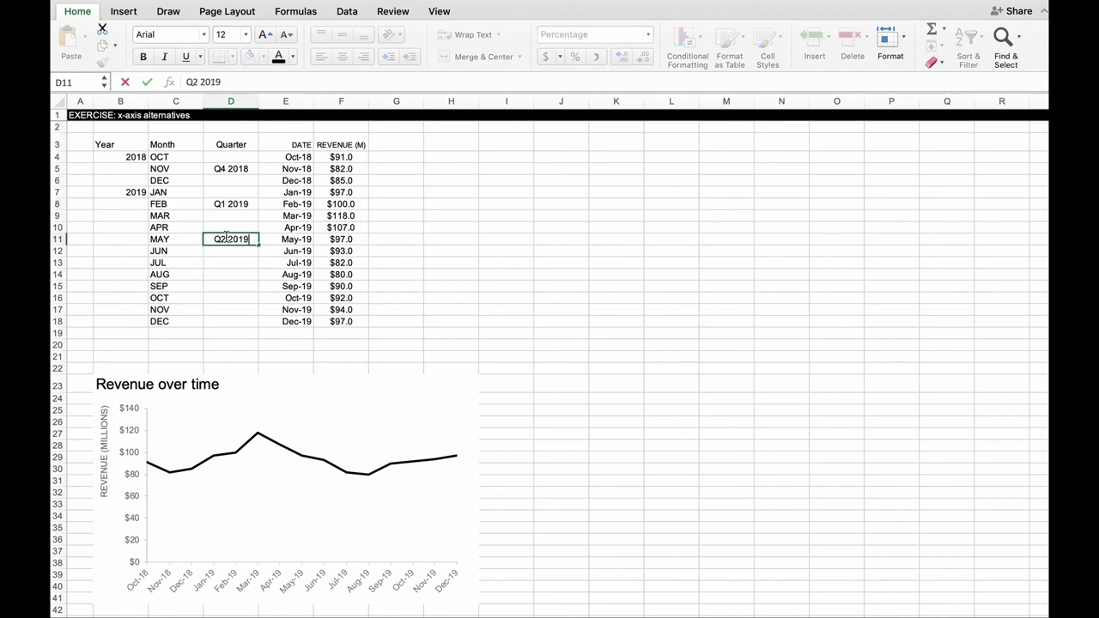
left_click(226, 274)
type("Q3 2")
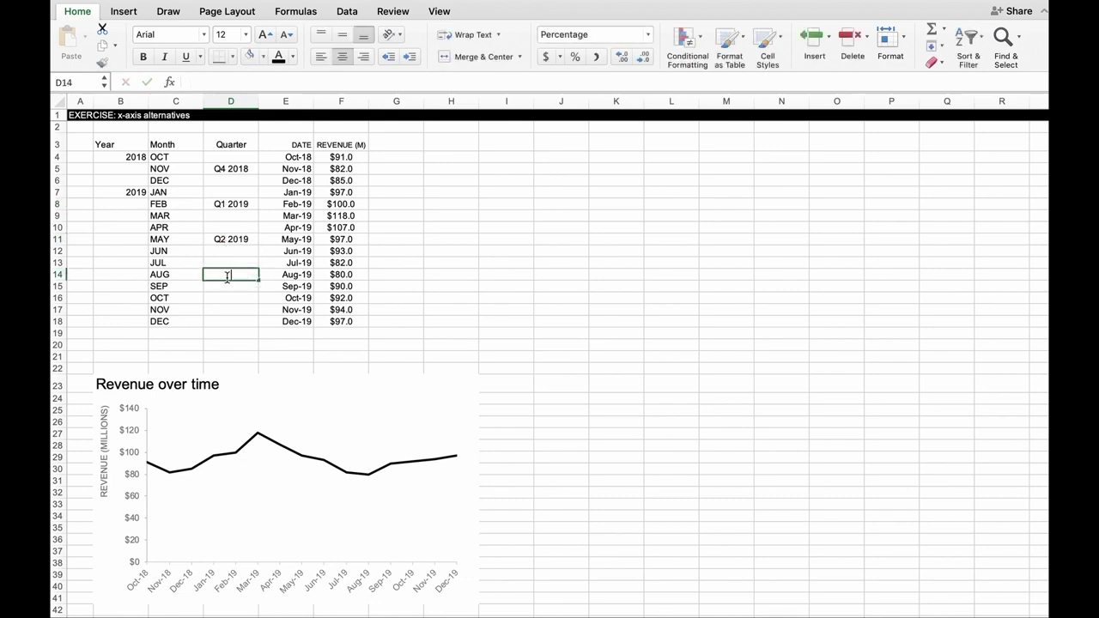
type("019")
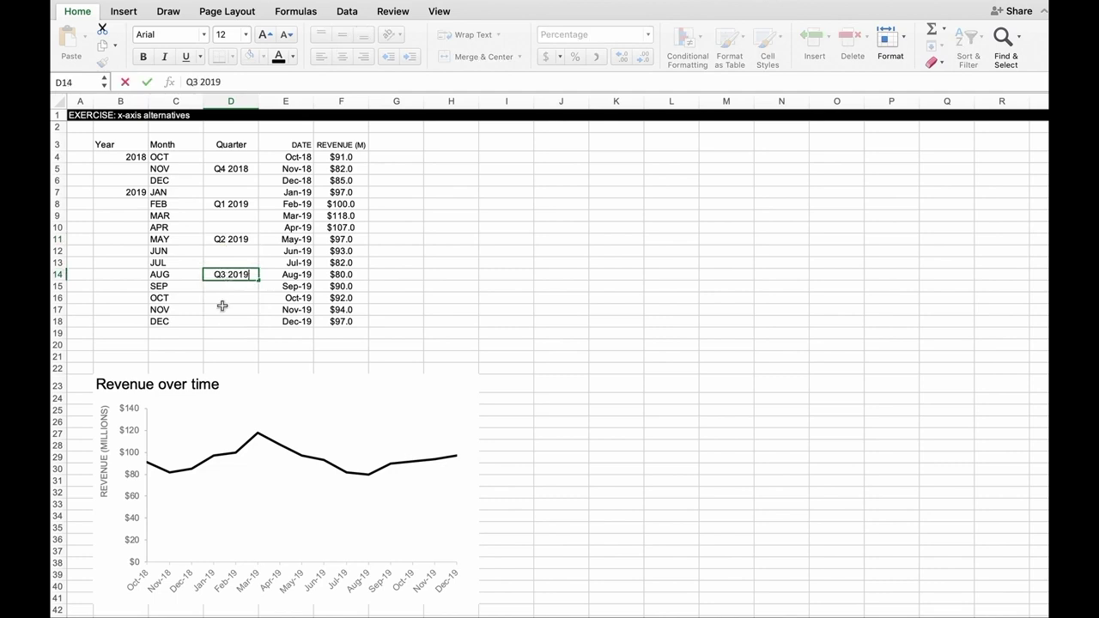
left_click(218, 309)
type("Q4 2019")
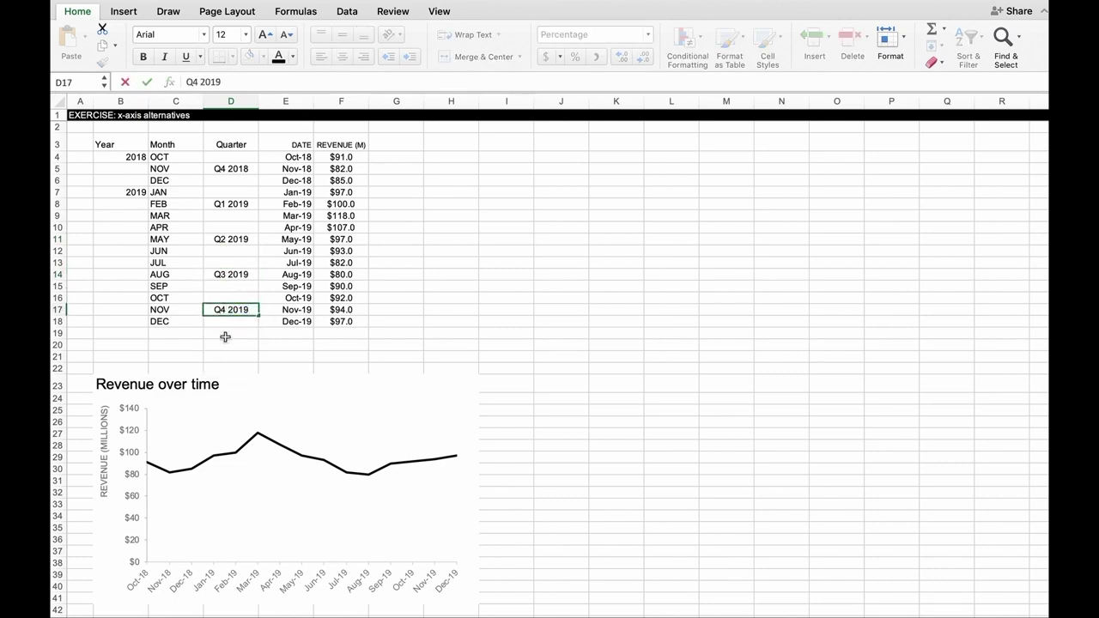
left_click(225, 337)
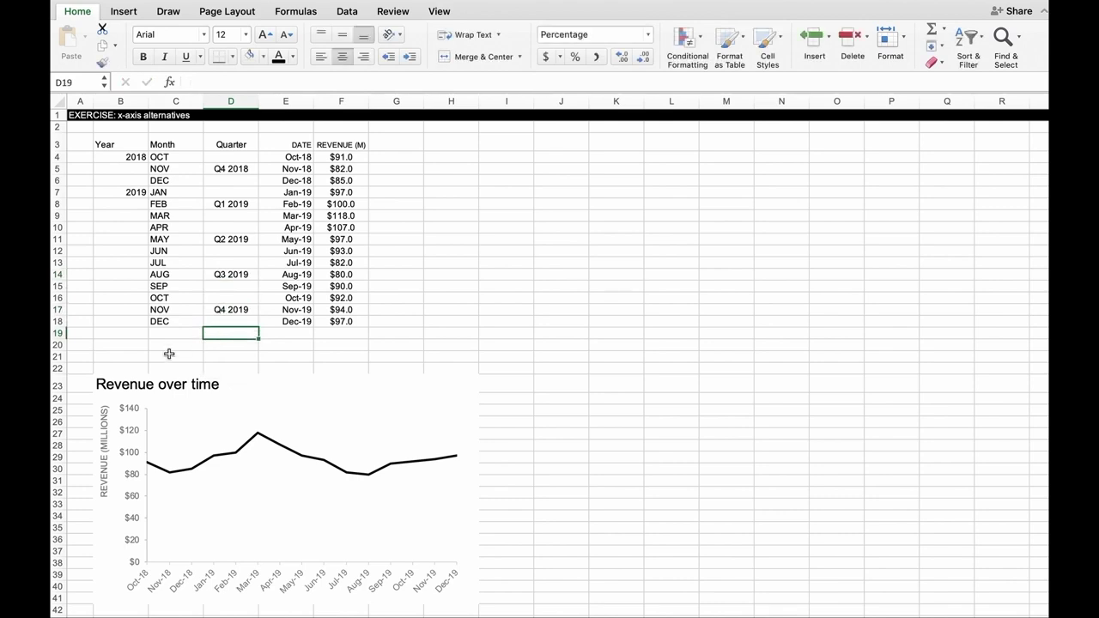
Copy the Revenue over time chart and paste copies at J3 and J23
left_click(110, 387)
left_click_drag(187, 398, 444, 603)
key("super+c")
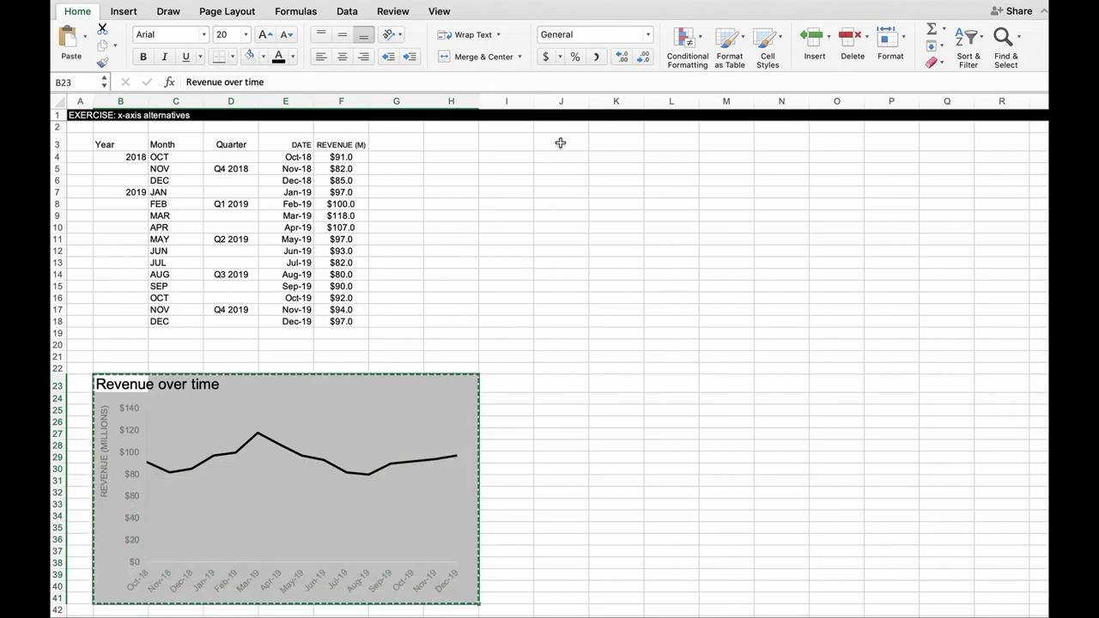
left_click(560, 143)
key("super+v")
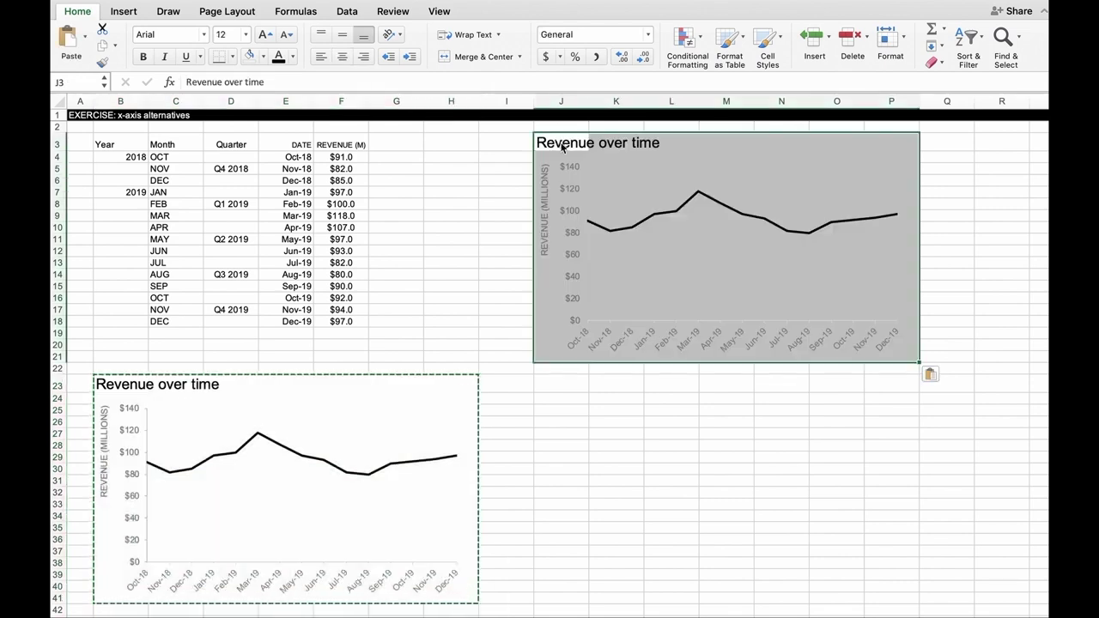
left_click(558, 386)
key("super+v")
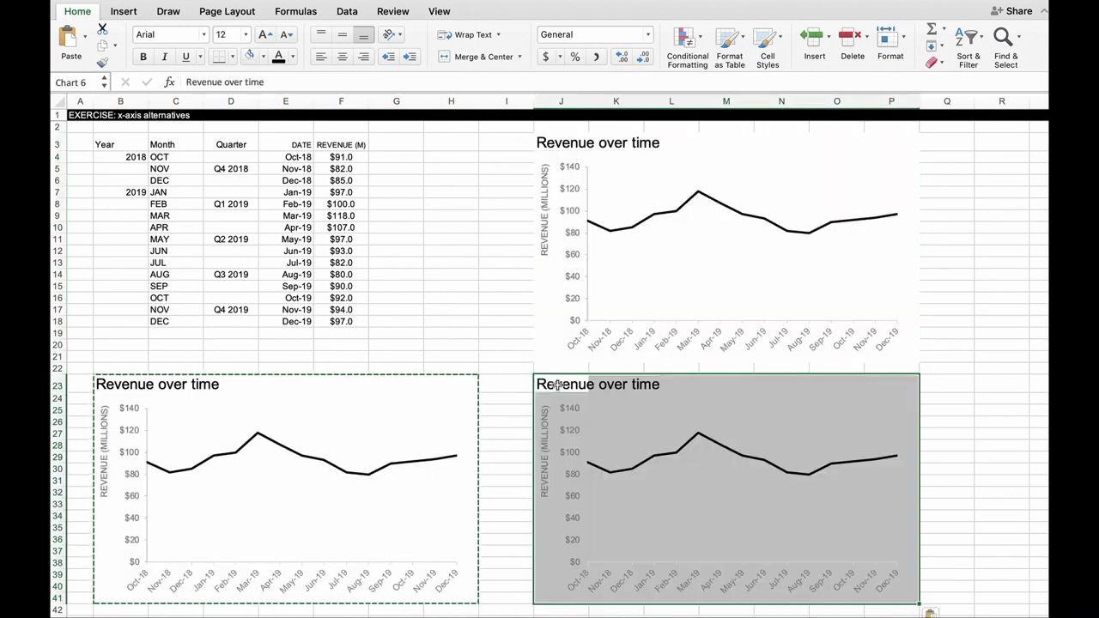
left_click(603, 342)
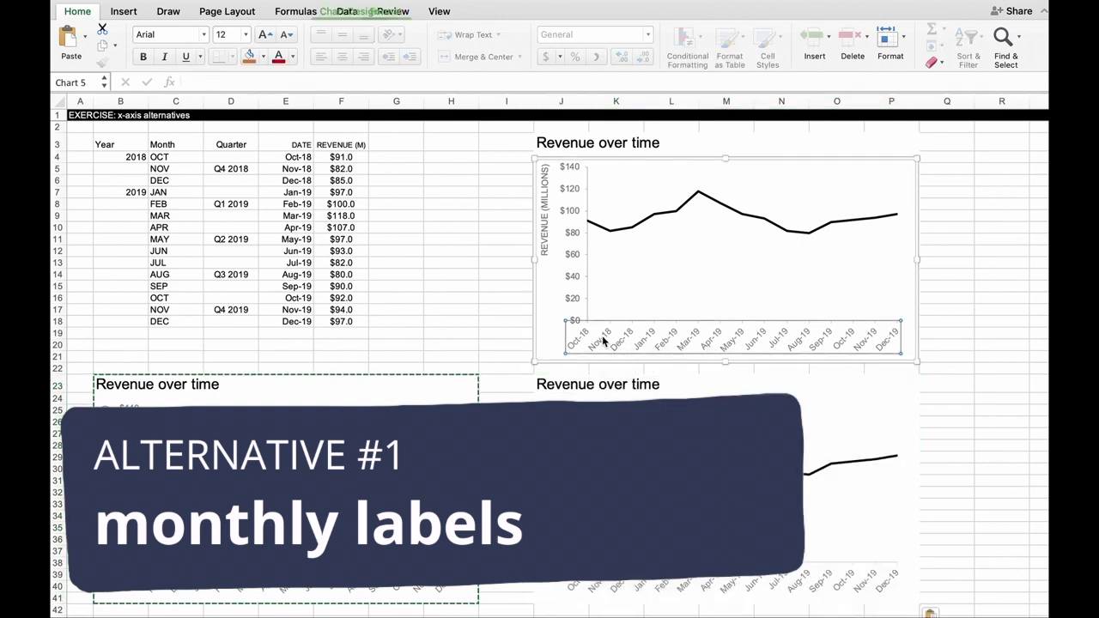
Set the top-right chart's horizontal axis labels to the Year and Month range B4:C18
right_click(643, 276)
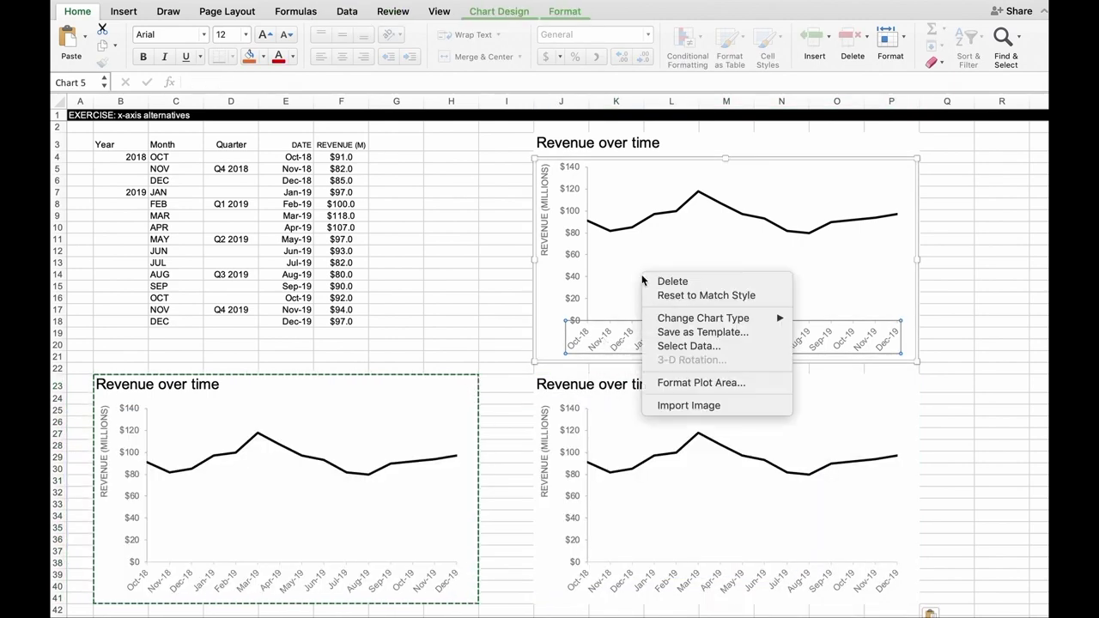
left_click(673, 348)
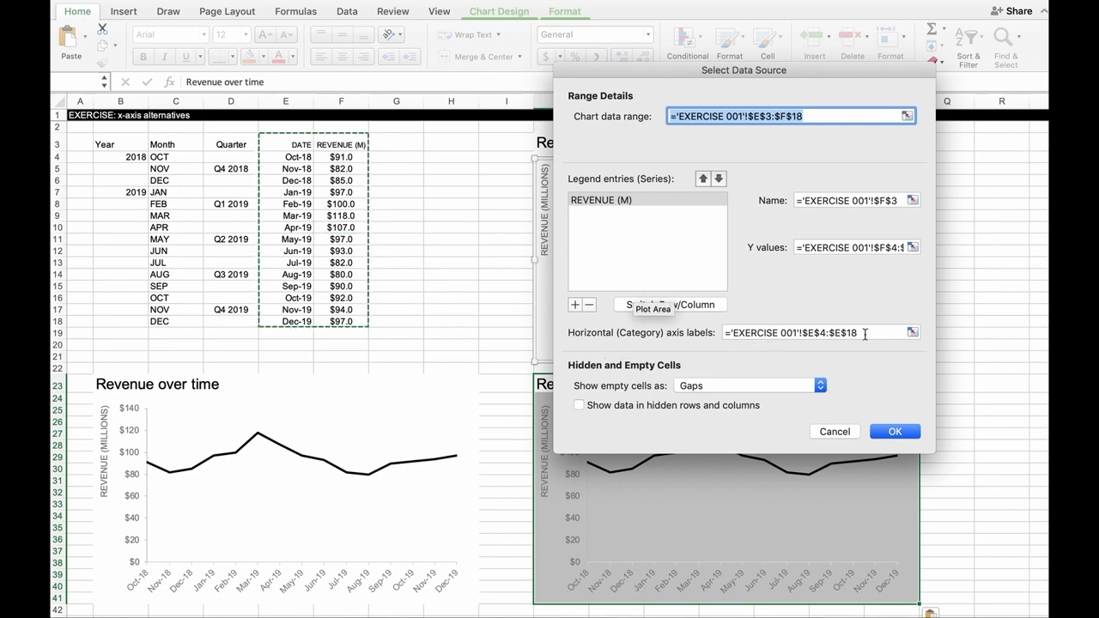
left_click(912, 332)
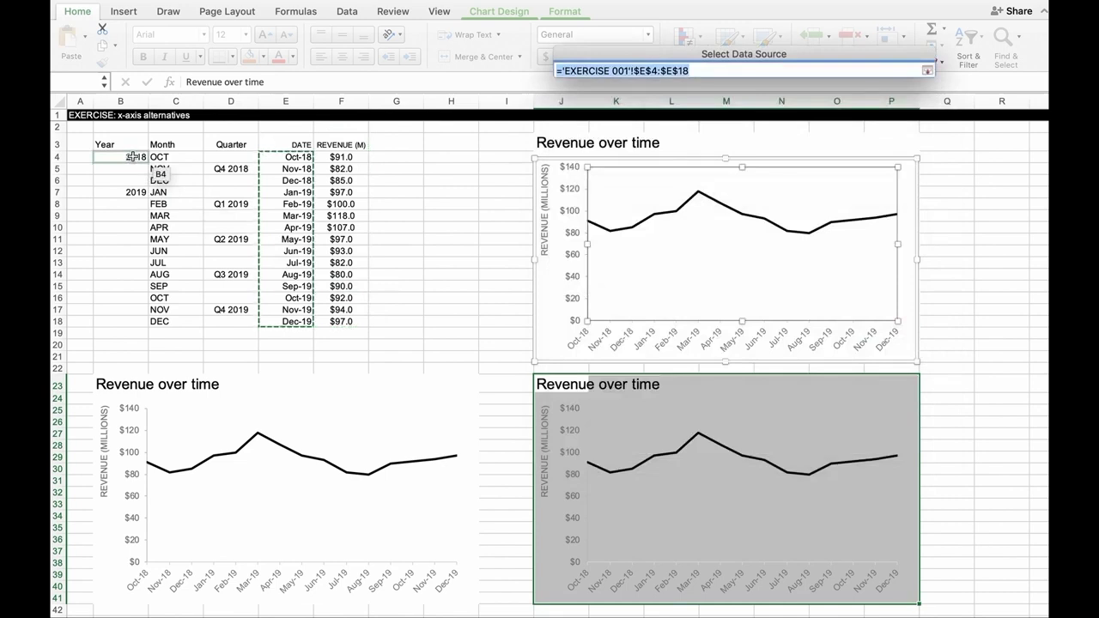
left_click(131, 159)
left_click_drag(150, 183, 175, 320)
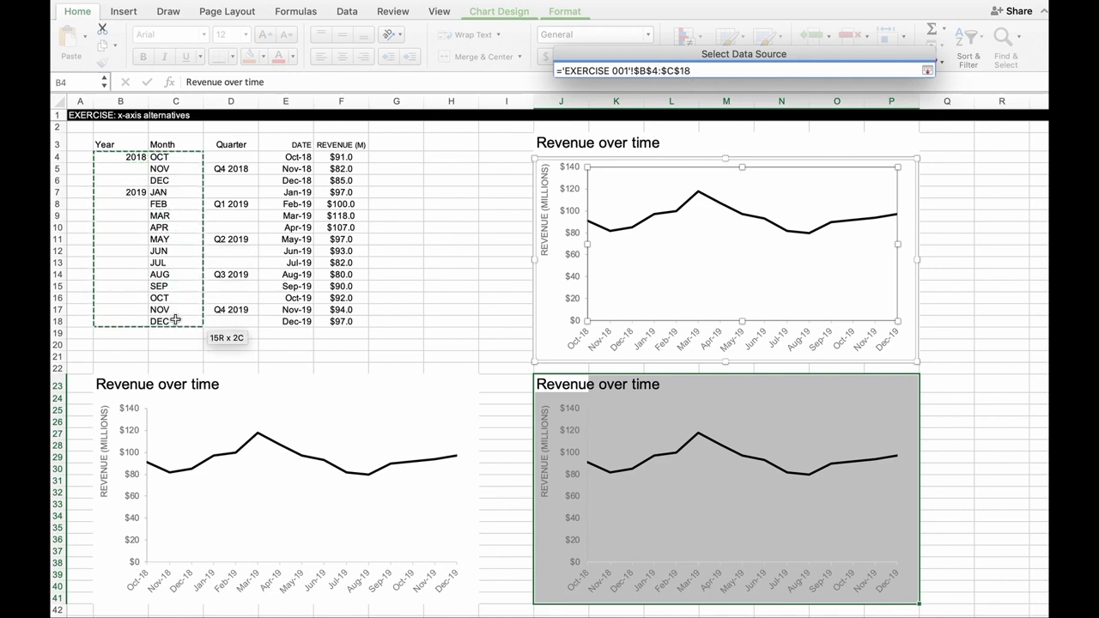
left_click(927, 70)
left_click(892, 431)
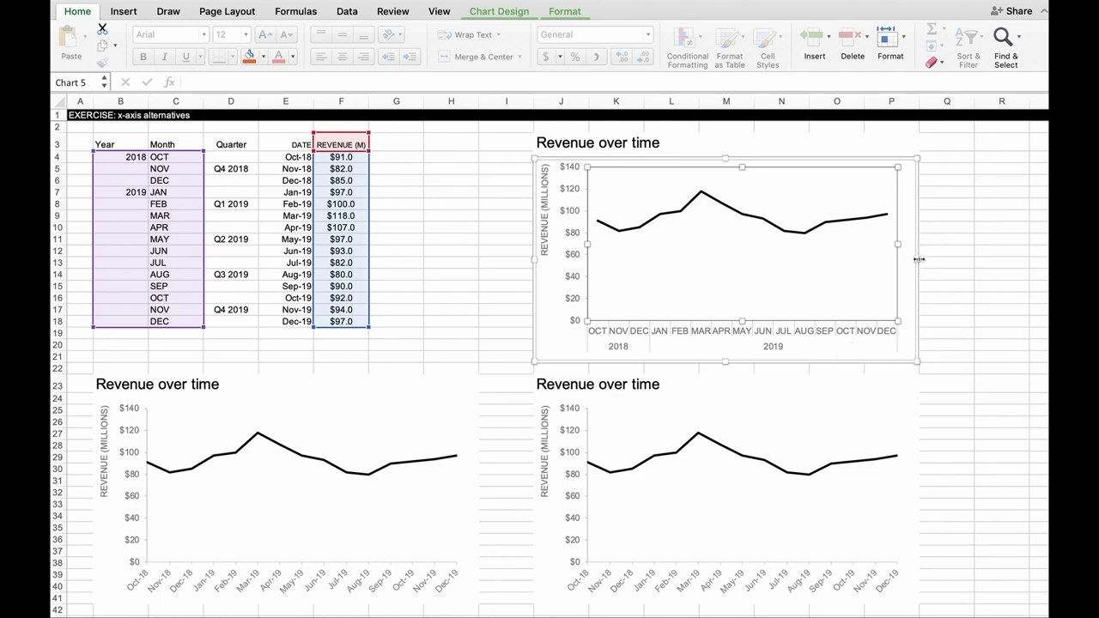
Undo the accidental chart widening and set the top-right chart's axis labels to font size 11
left_click_drag(918, 258, 970, 259)
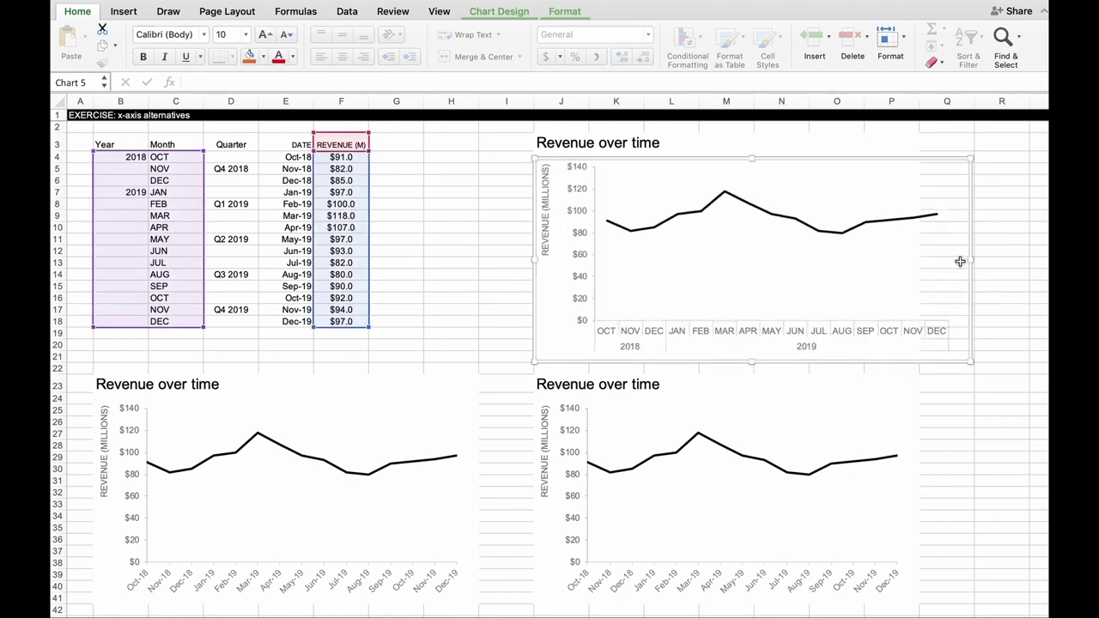
key("super+z")
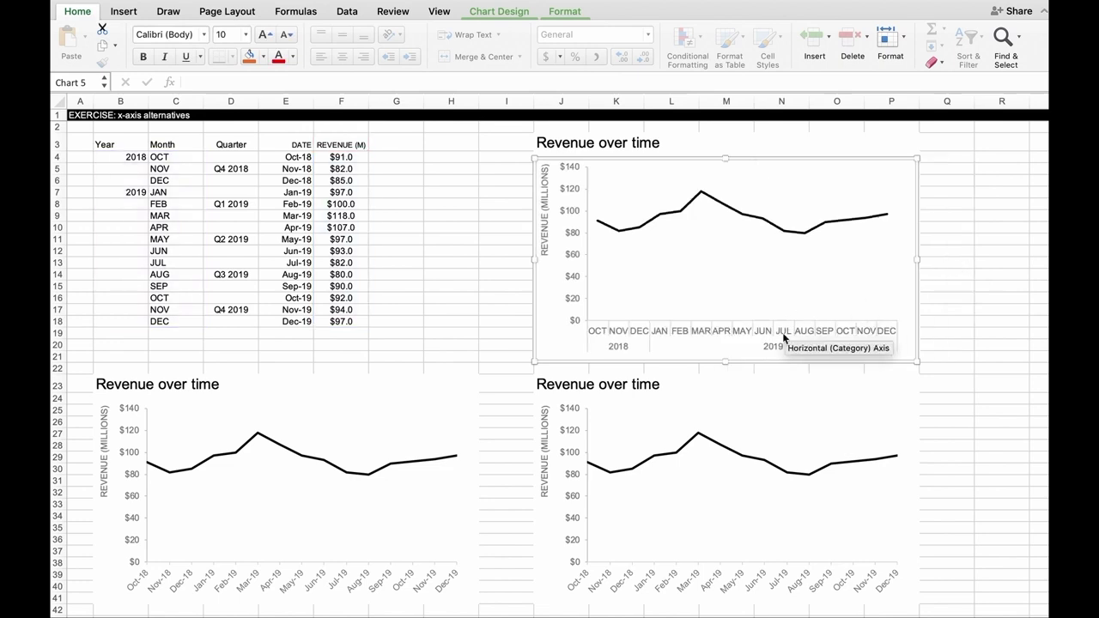
left_click(782, 332)
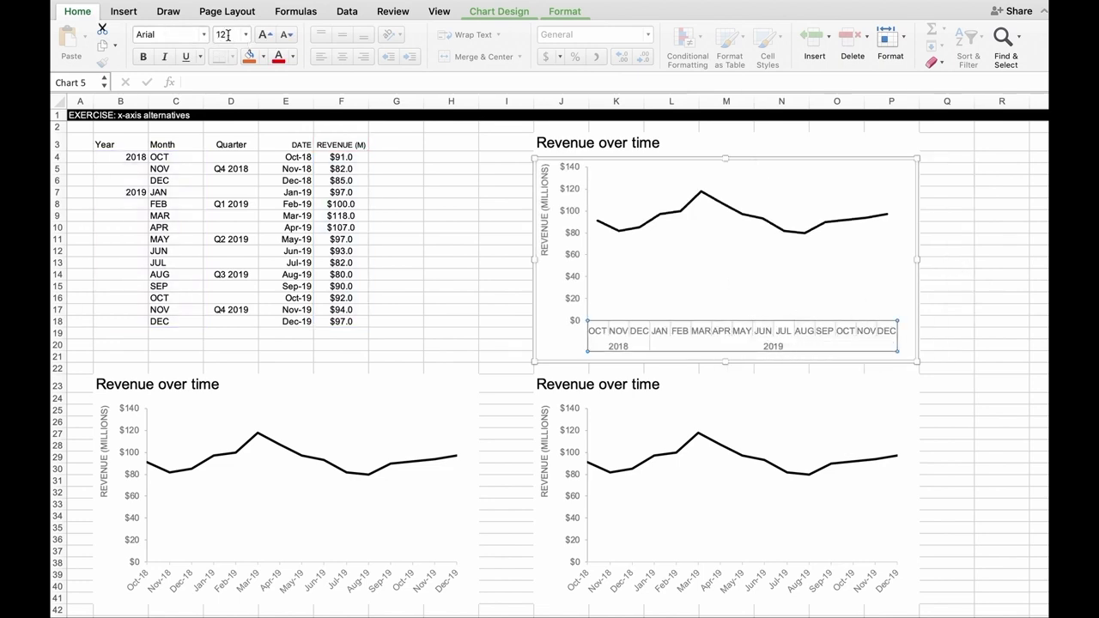
type("11")
key("Return")
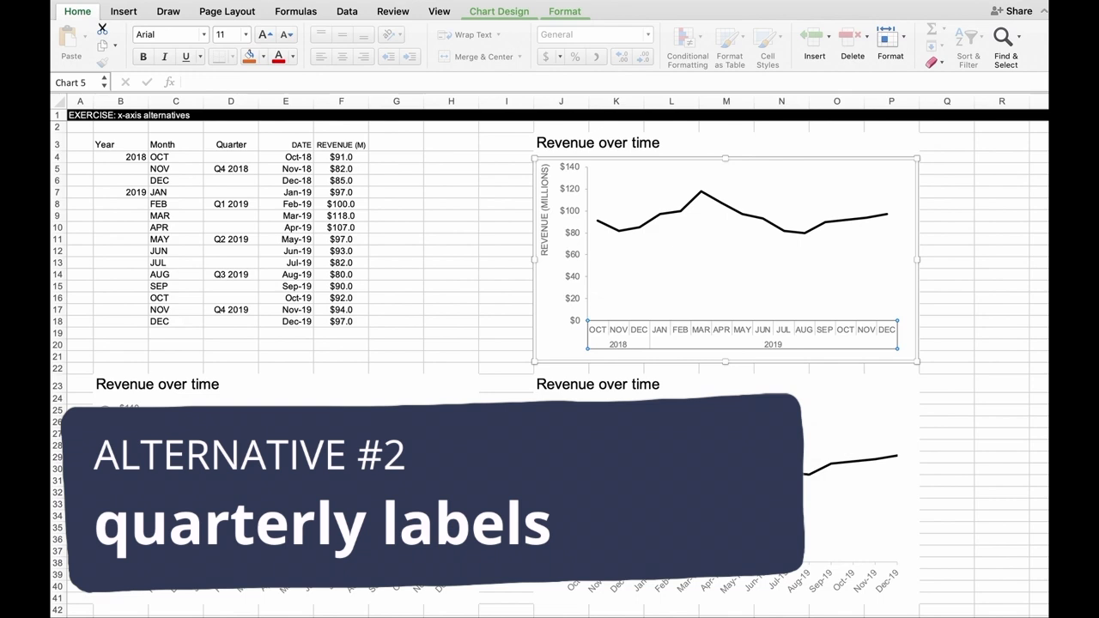
Set the bottom-right chart's horizontal axis labels to the Quarter column D4:D18
left_click(700, 471)
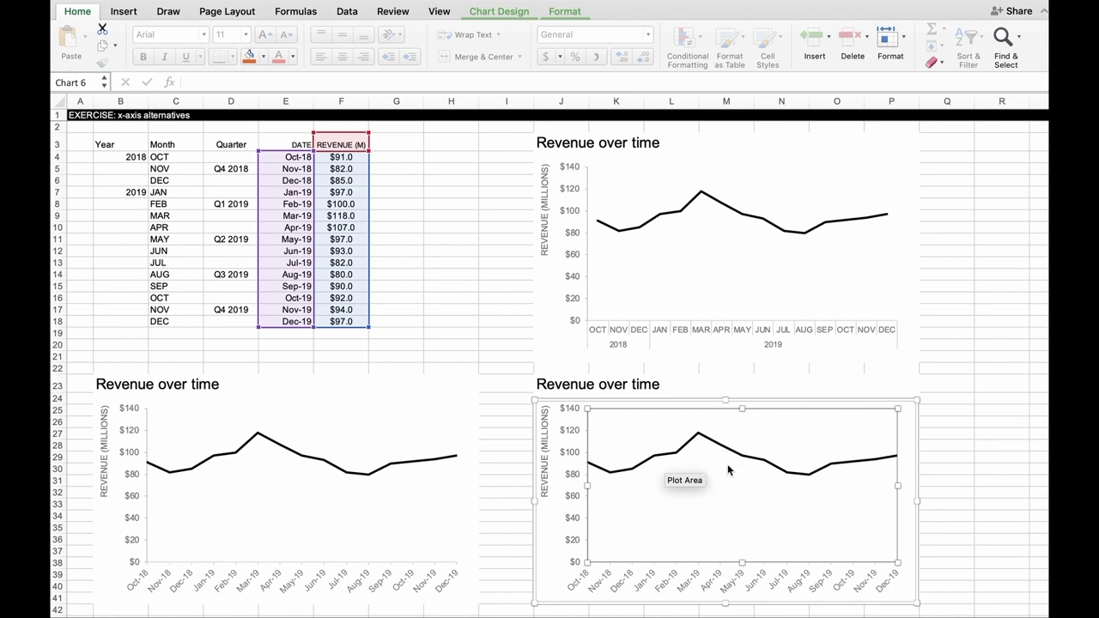
right_click(727, 466)
left_click(758, 537)
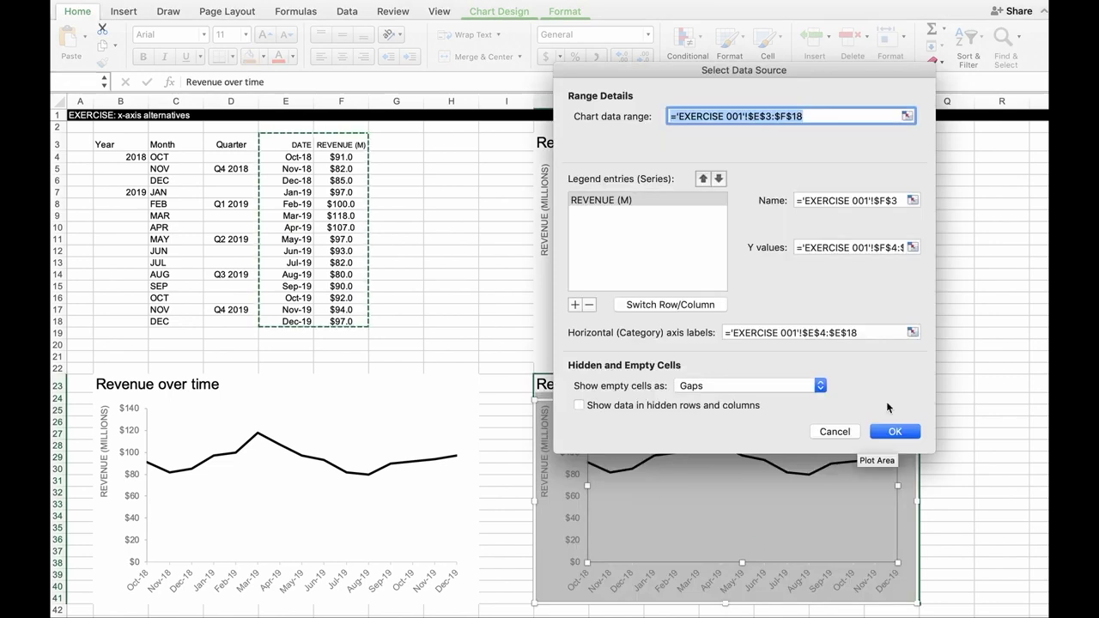
left_click(912, 332)
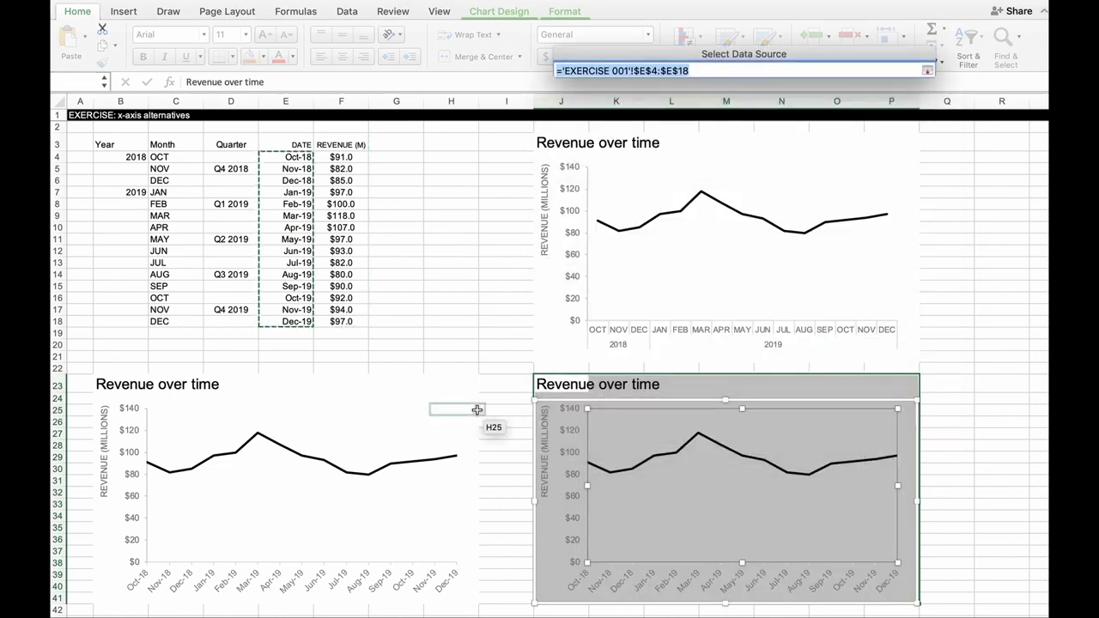
left_click_drag(234, 158, 230, 321)
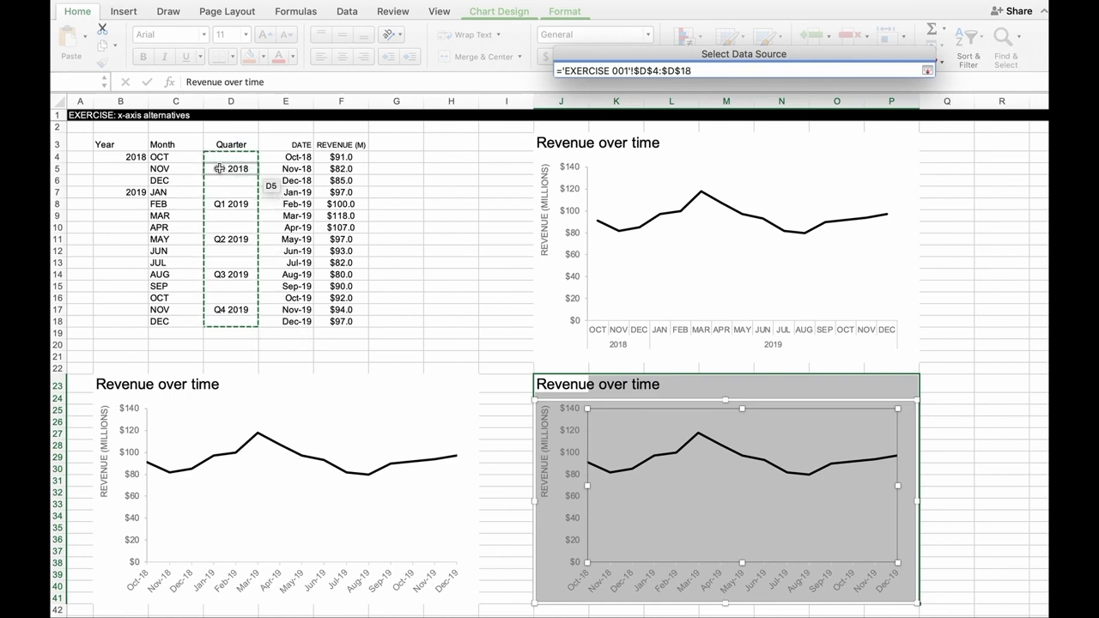
left_click(928, 70)
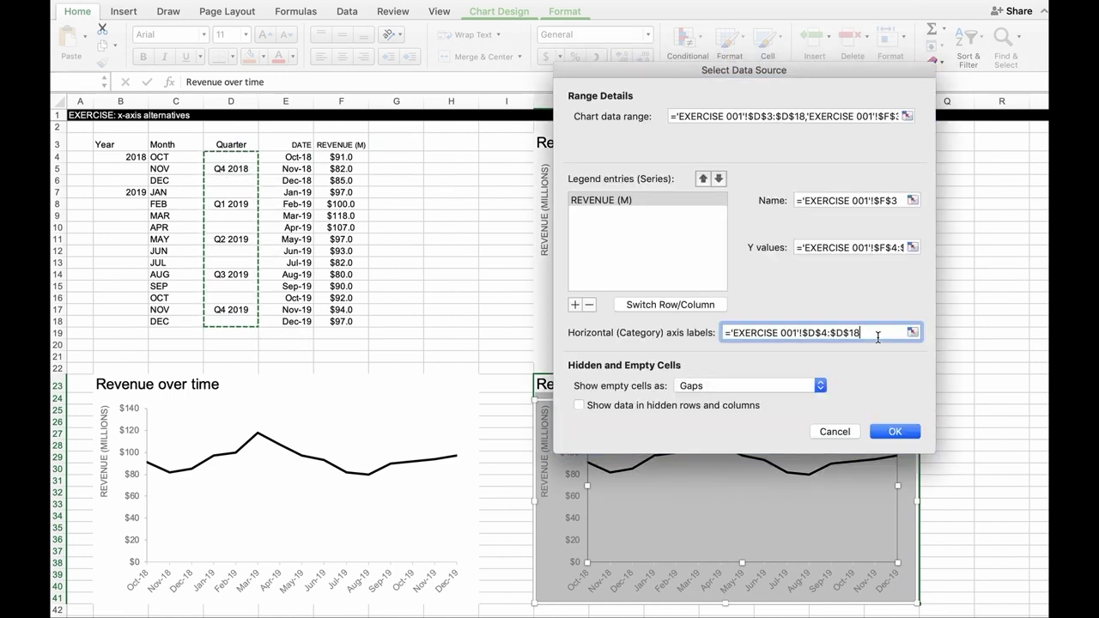
left_click(886, 436)
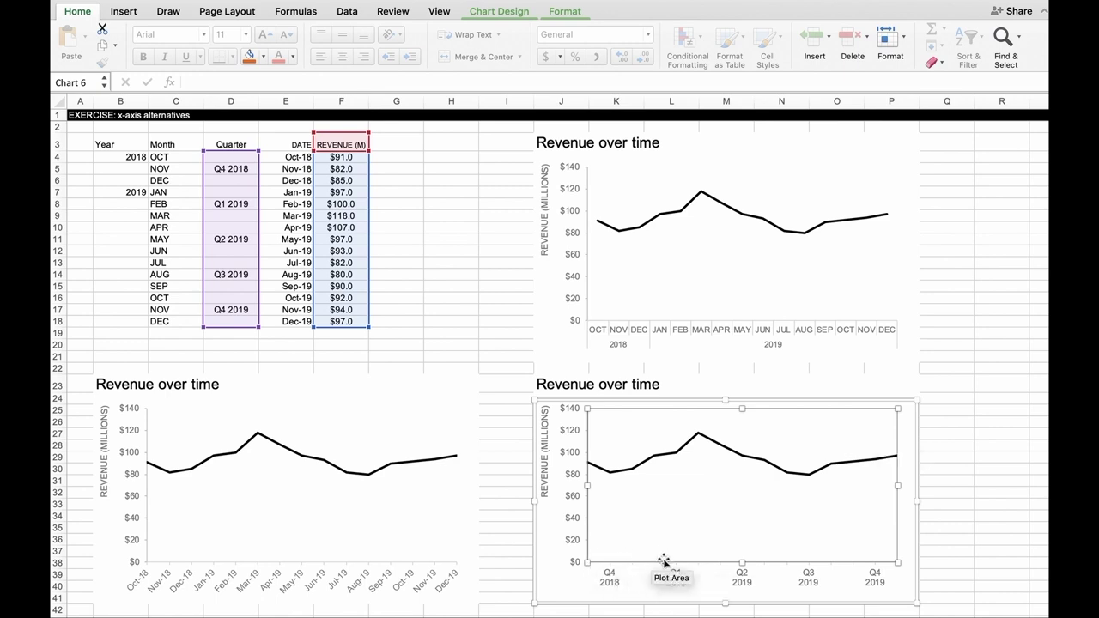
Place the bottom-right chart's axis labels between tick marks with a tick interval of 3
left_click(612, 580)
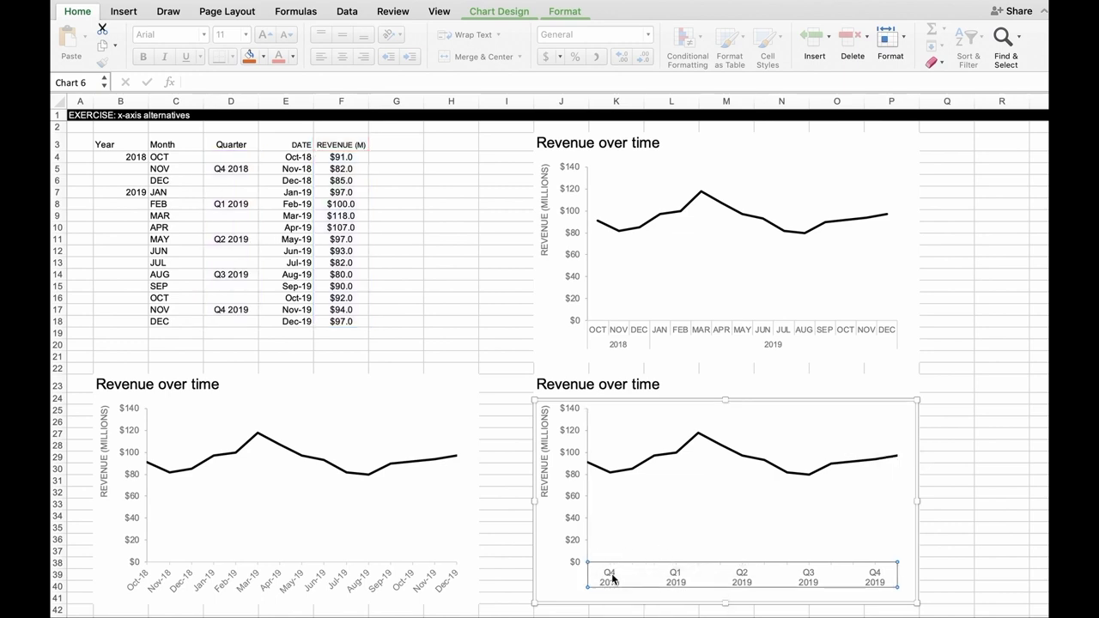
right_click(612, 578)
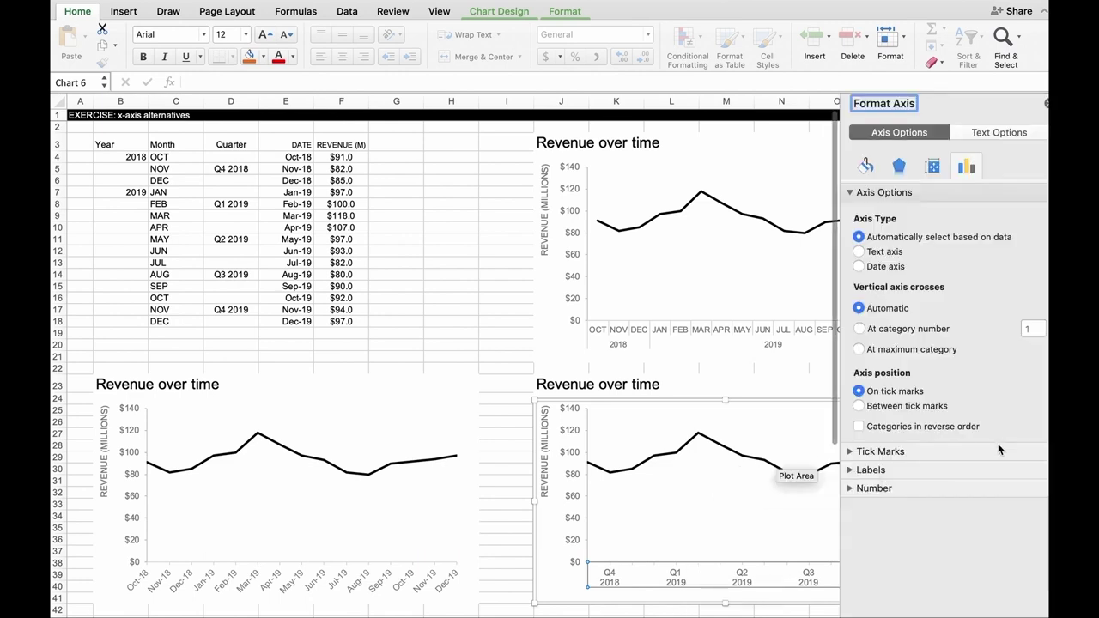
left_click(859, 406)
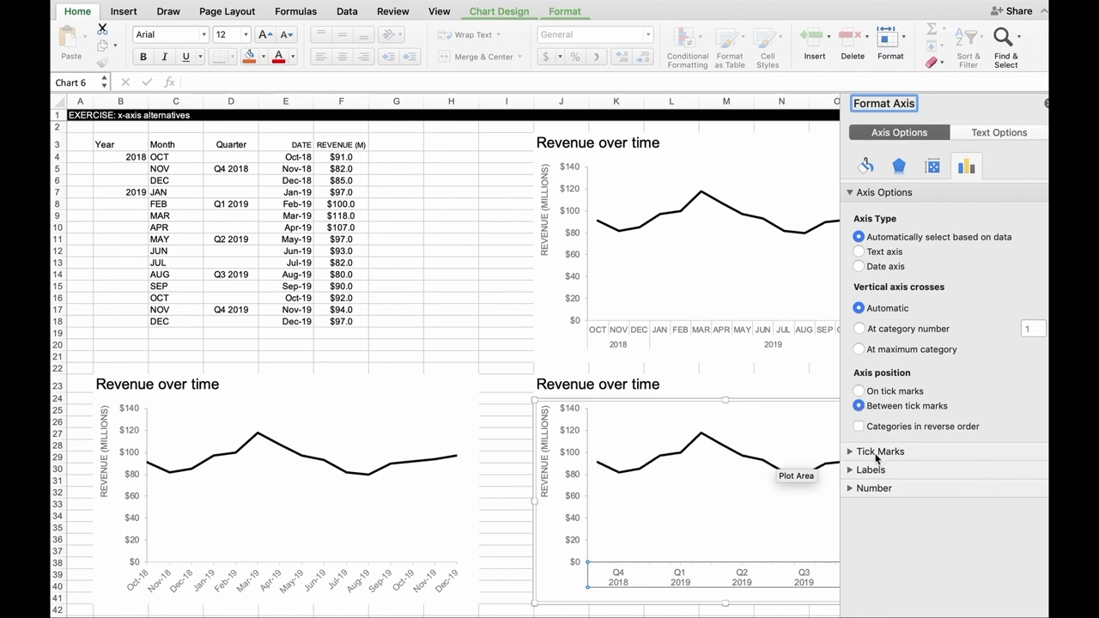
left_click(876, 453)
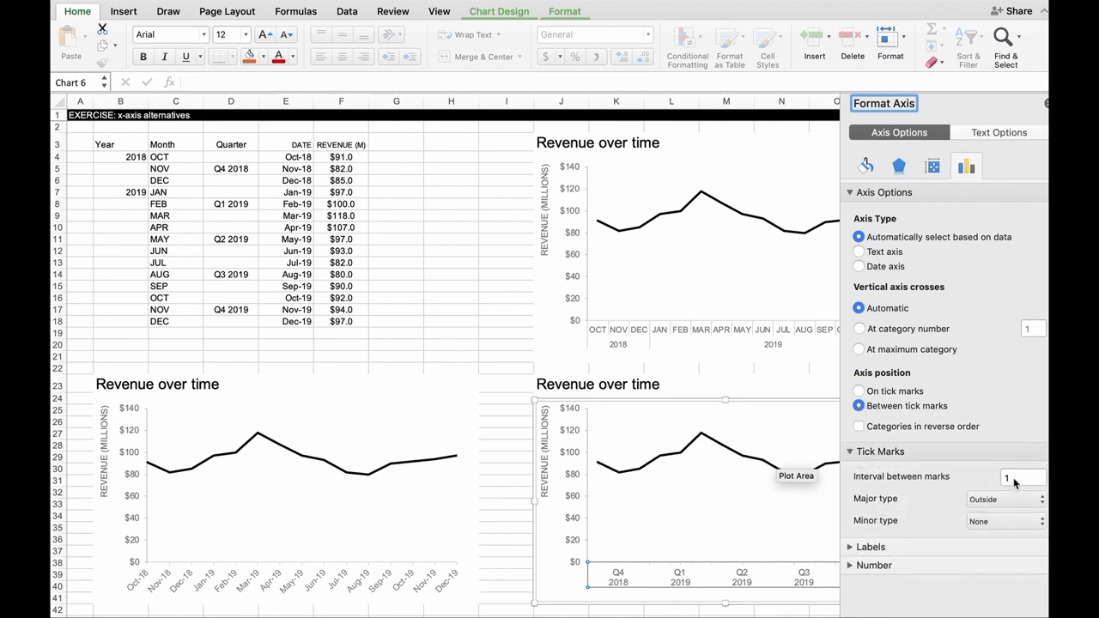
left_click(1013, 477)
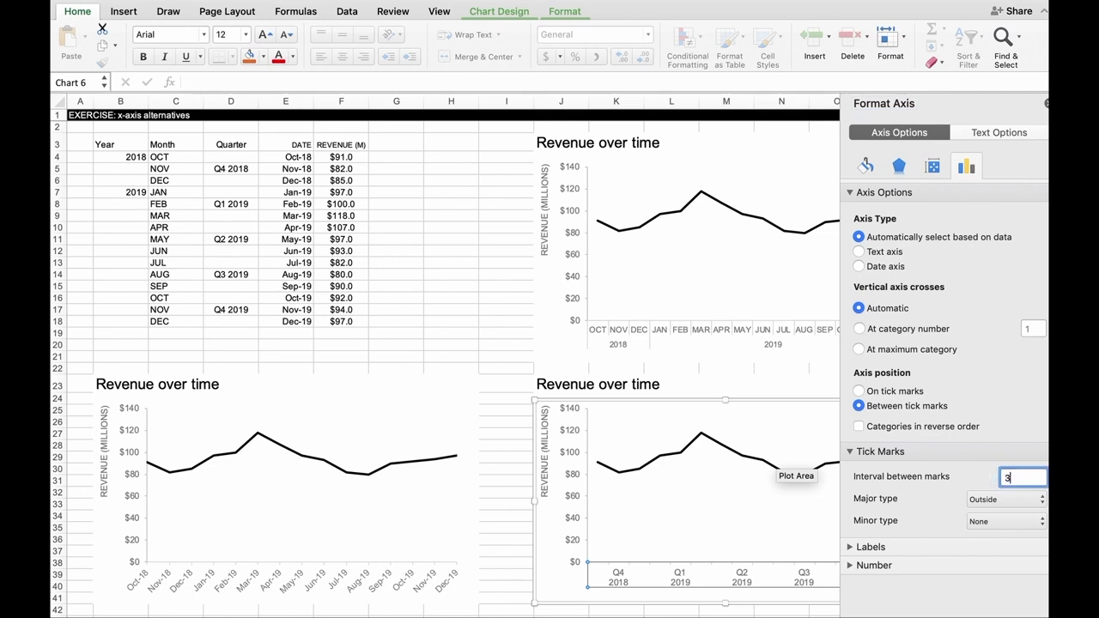
type("3")
key("Return")
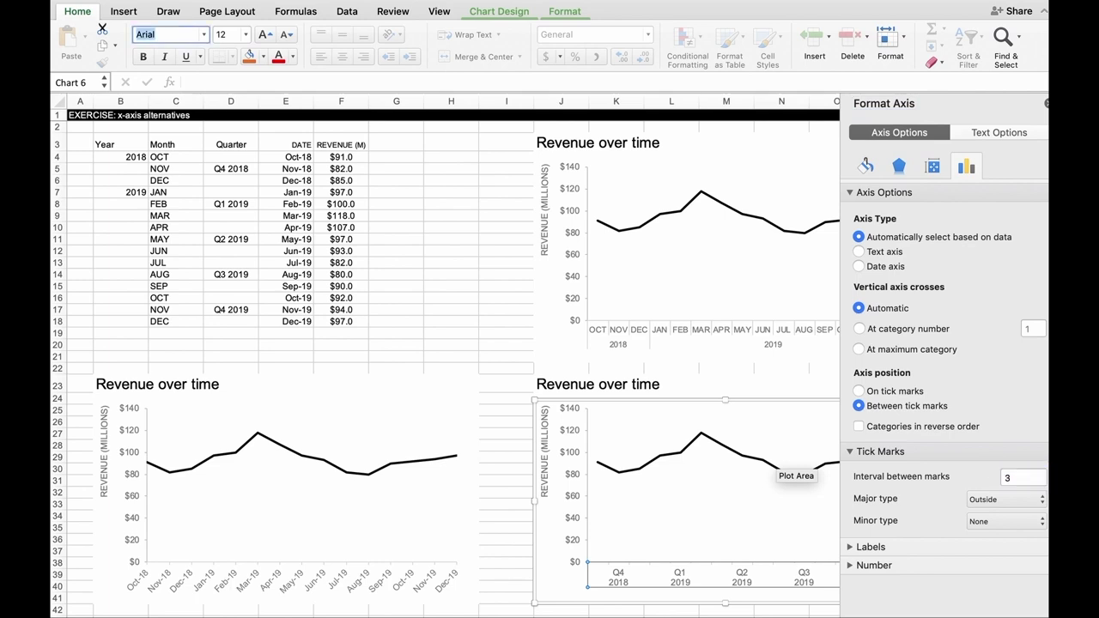
left_click(1046, 103)
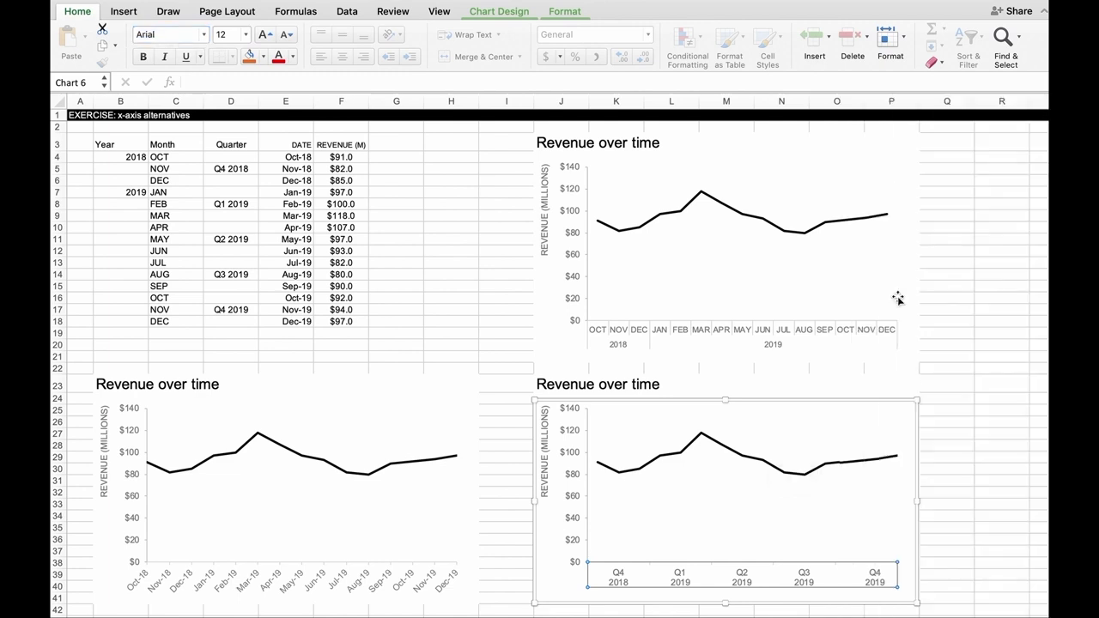
left_click(952, 512)
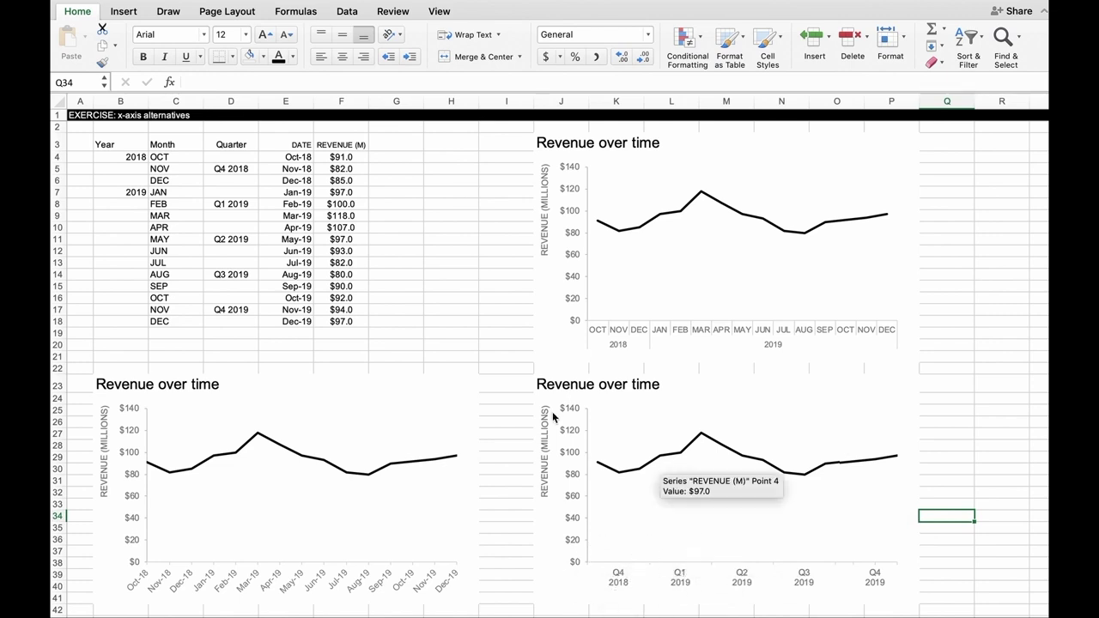
left_click(83, 128)
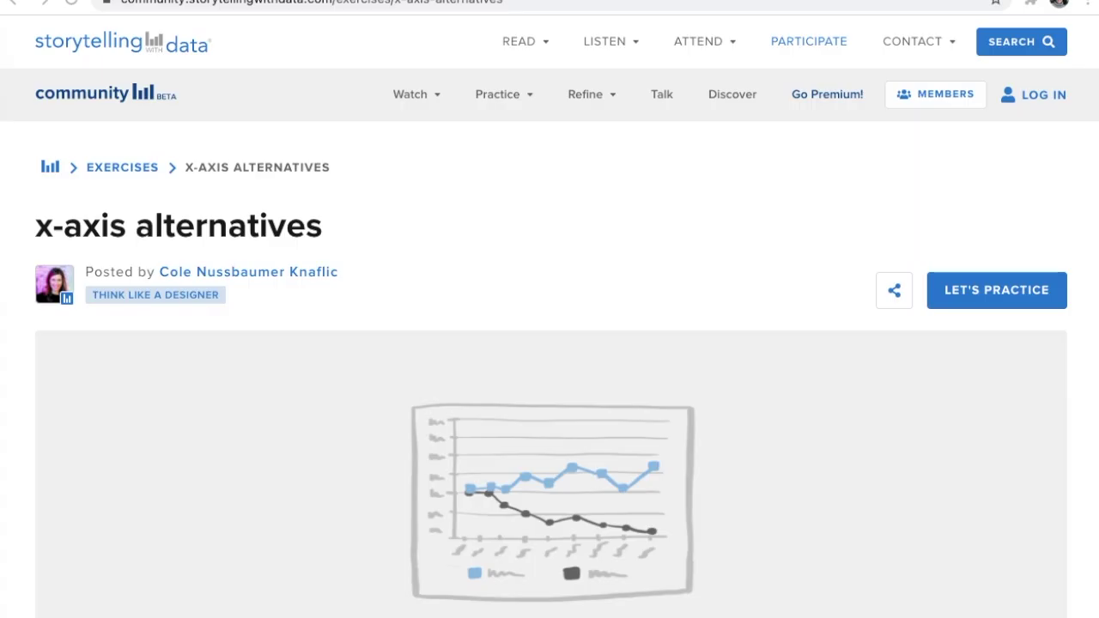
Scroll down the x-axis alternatives exercise page to the Browse others' solutions section
scroll(550, 343, "down", 6)
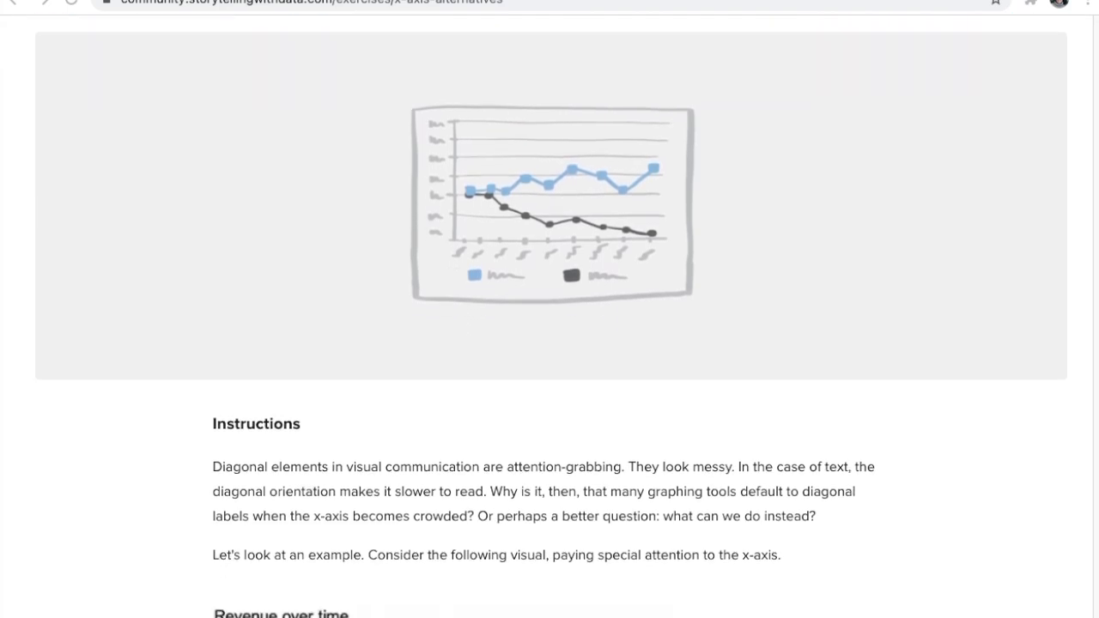
scroll(550, 343, "down", 7)
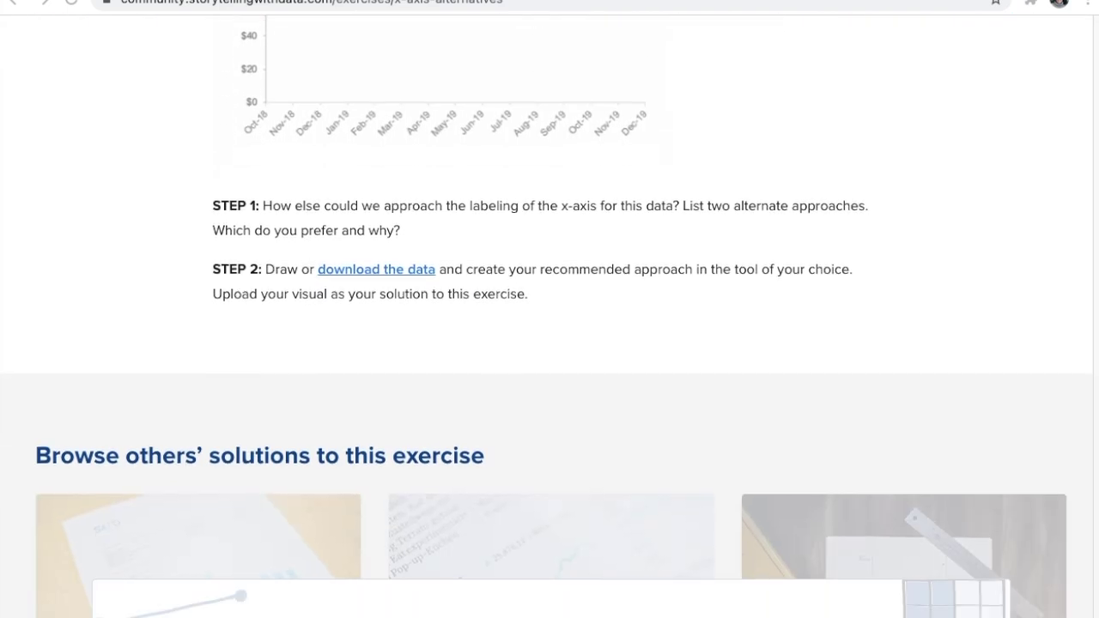
scroll(550, 344, "down", 2)
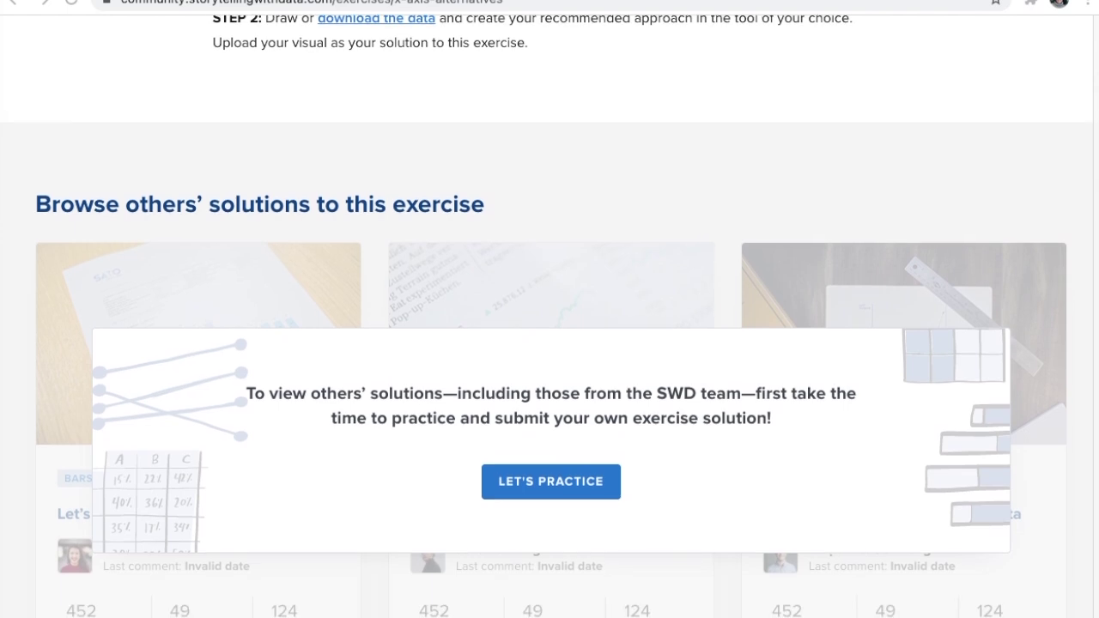